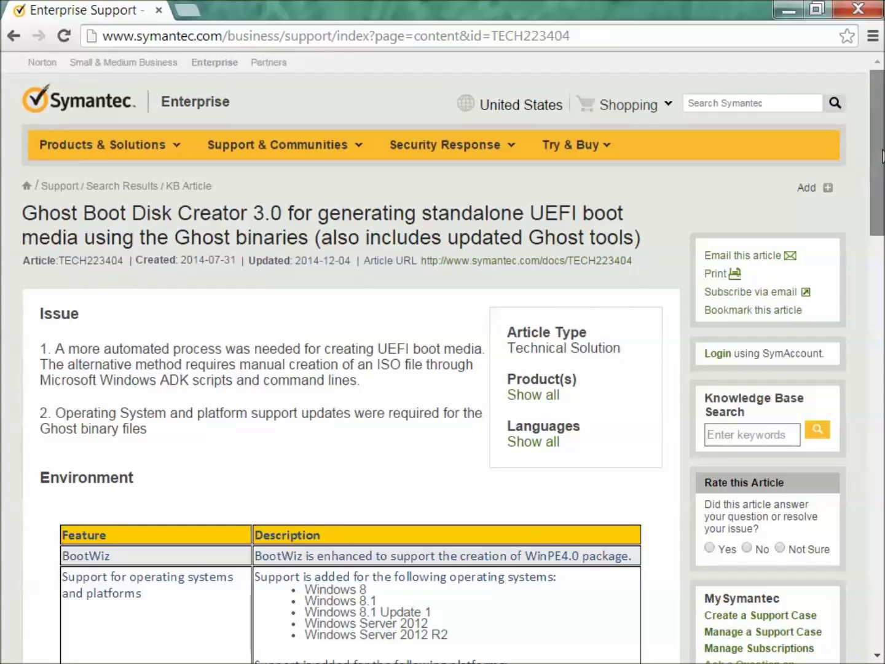
Download the WinPE4 0_UsingBootWiz.docx attachment from the article and open it in Word.
drag(882, 154, 882, 187)
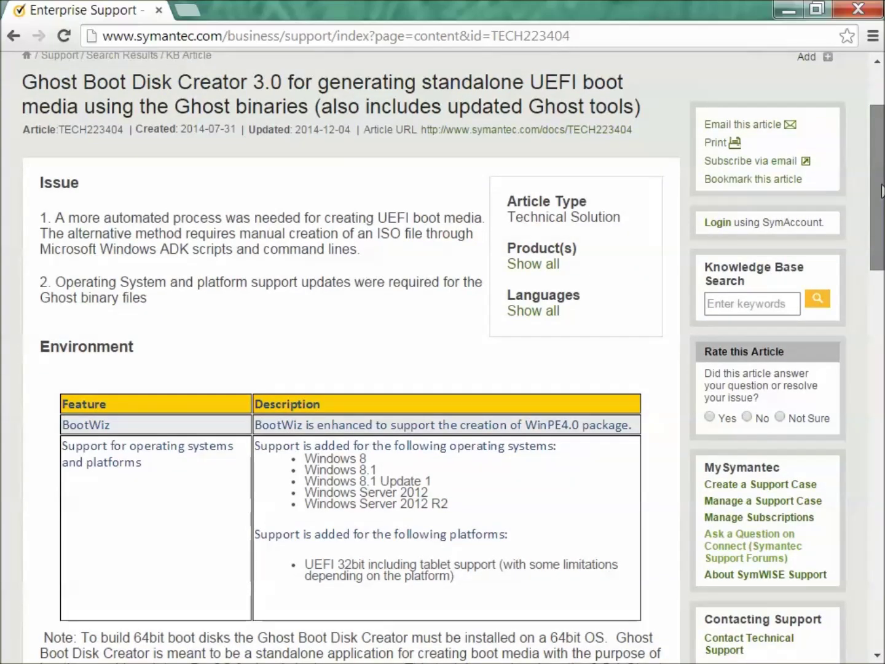
drag(882, 191, 882, 442)
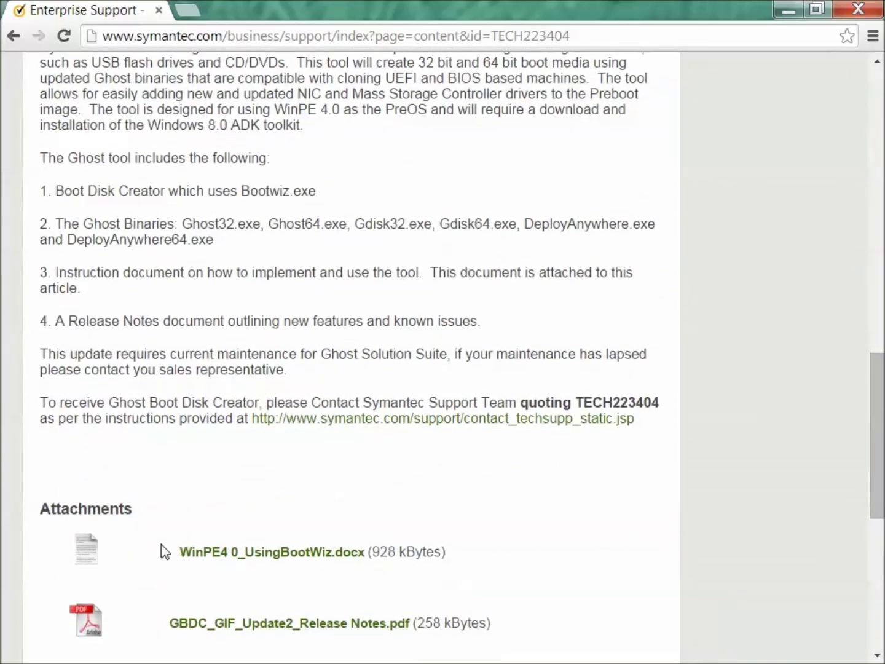
click(269, 553)
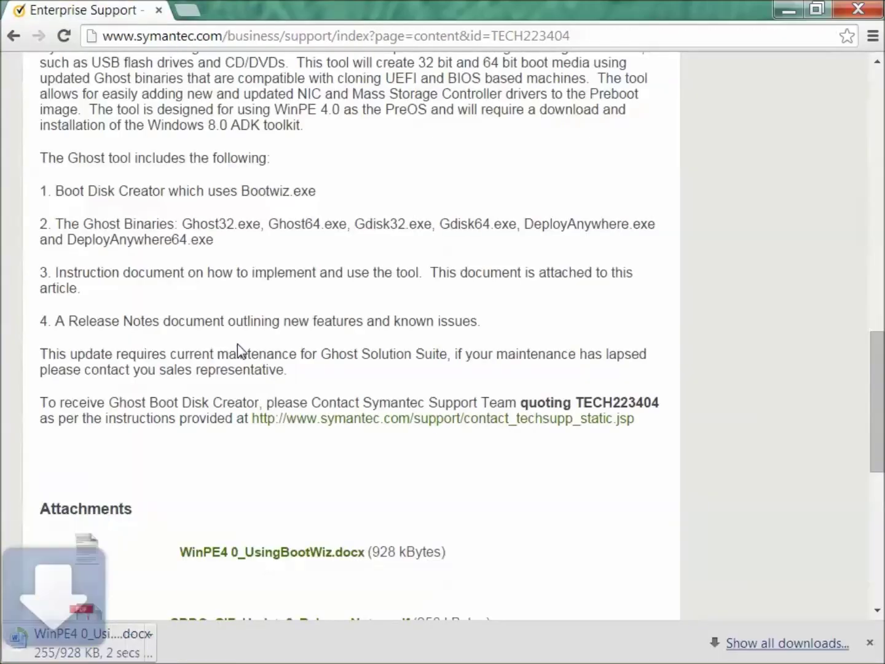
click(116, 642)
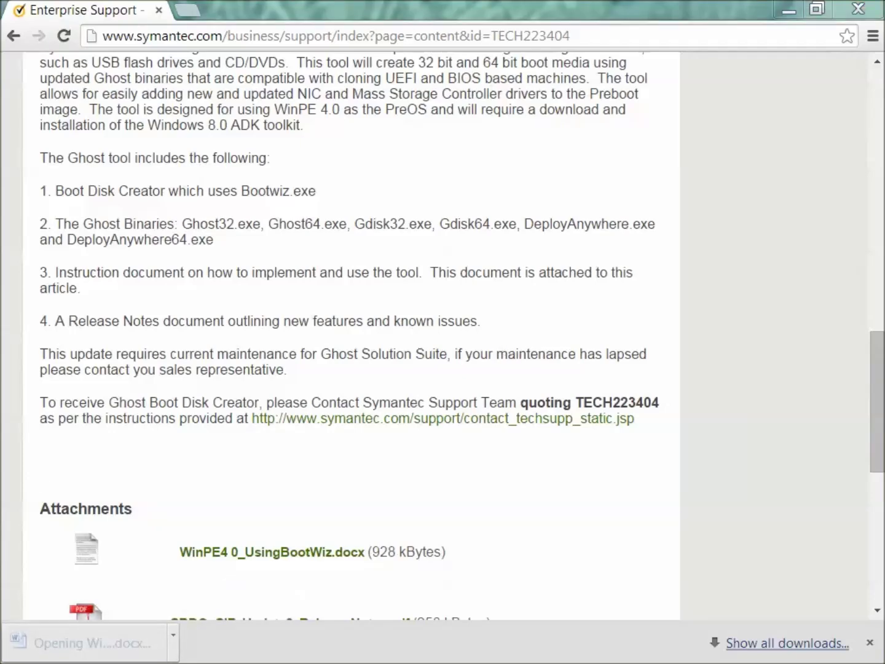
scroll(551, 434, down, 7)
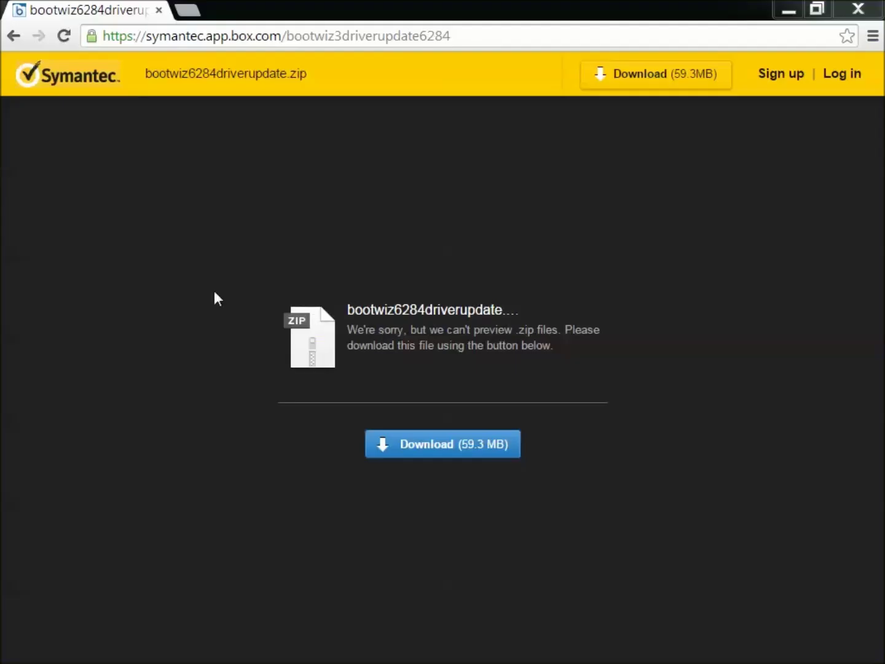
Download bootwiz6284driverupdate.zip (59.3 MB) from Box and bring up the downloaded zip's context menu.
click(458, 446)
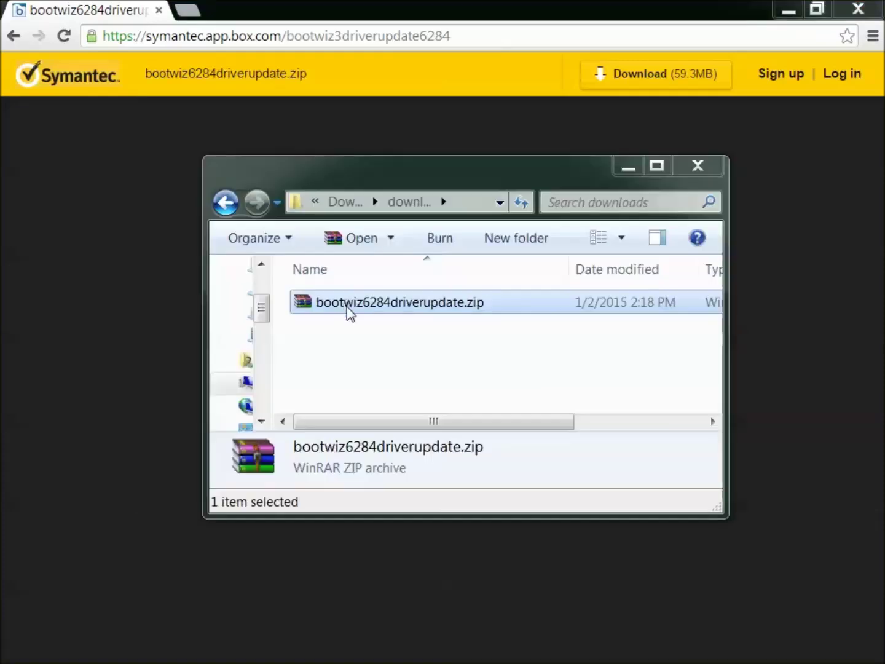
right_click(349, 311)
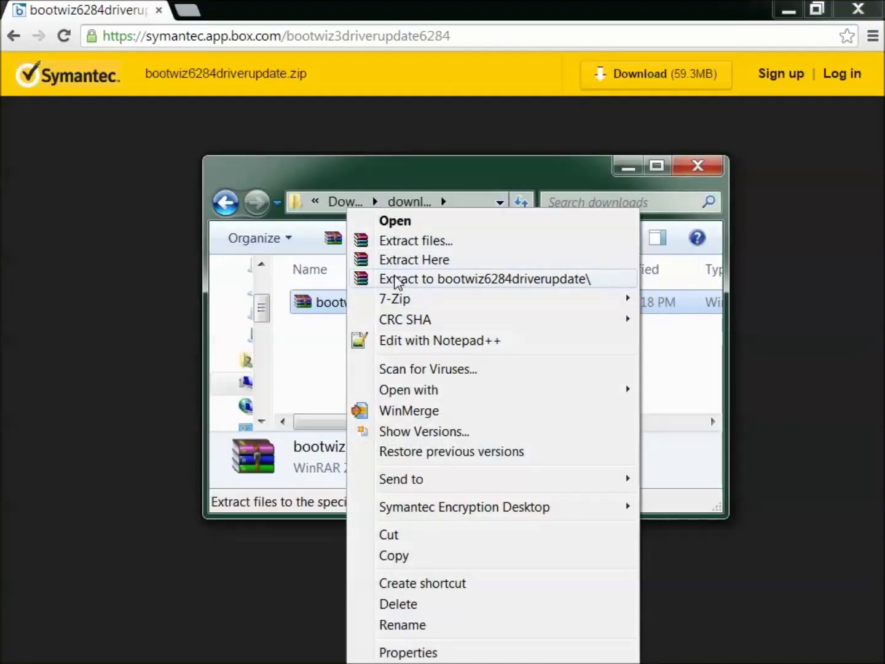
Extract the bootwiz zip into its own folder and cut that folder.
click(396, 279)
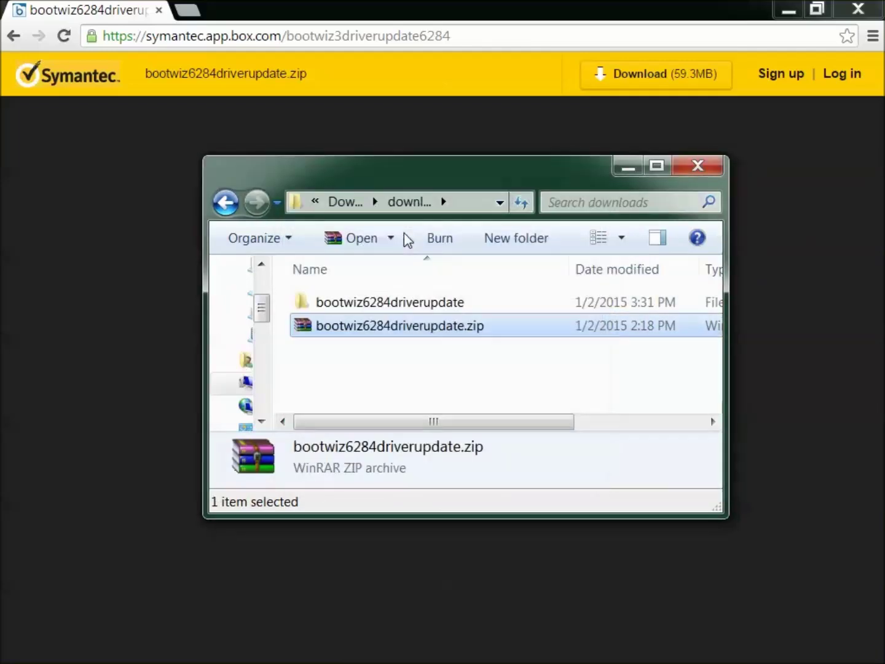
click(402, 303)
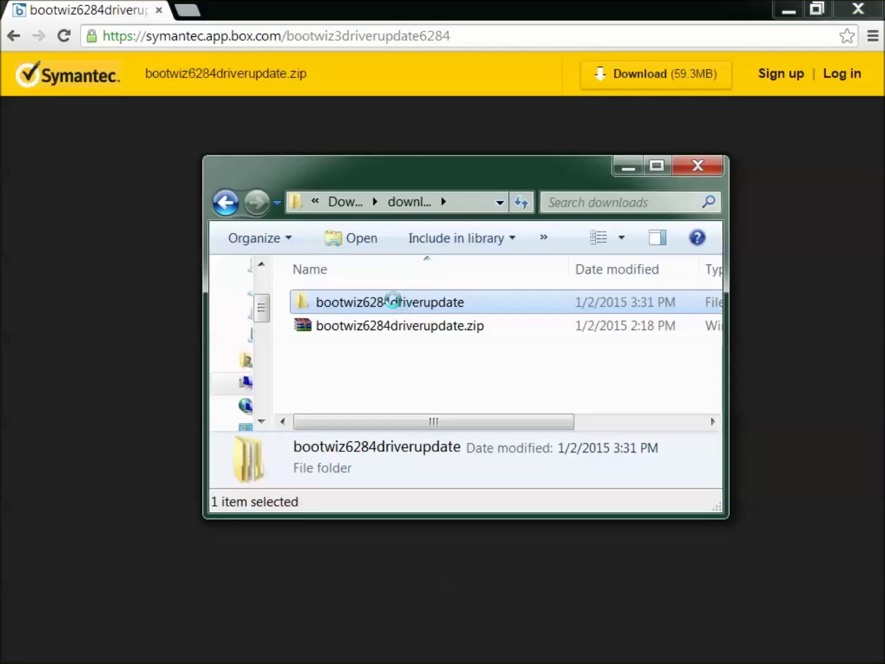
right_click(396, 304)
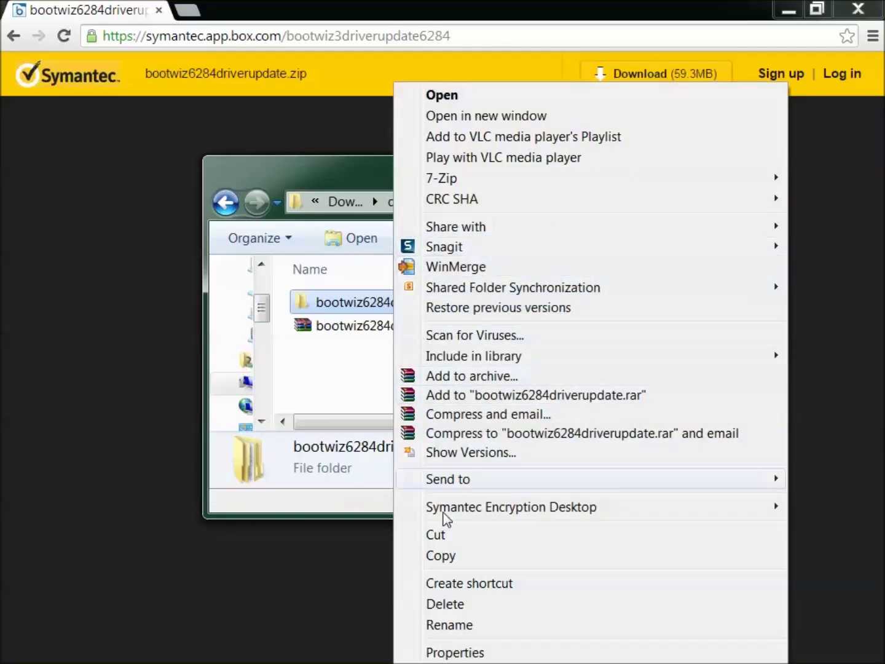
click(444, 534)
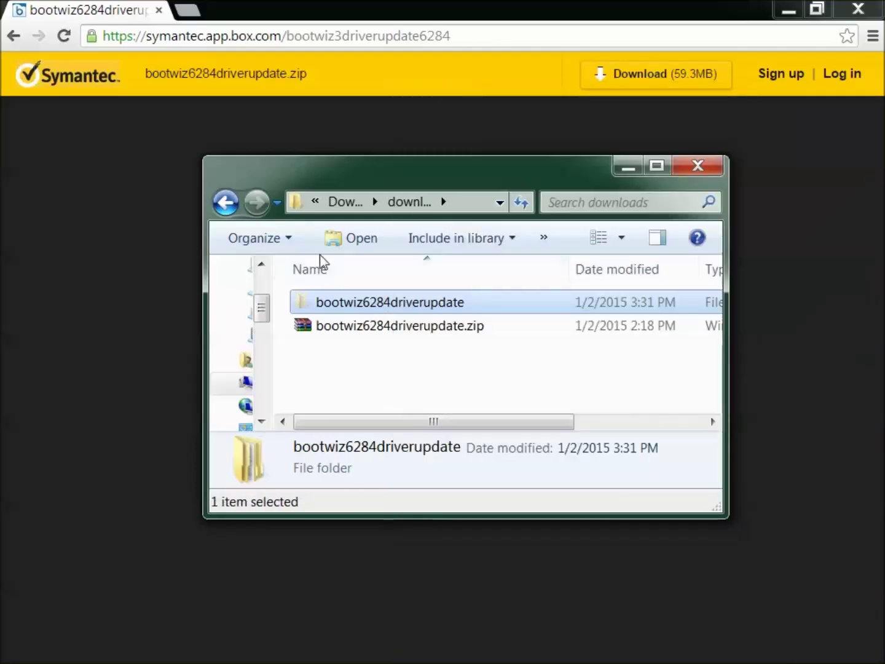
Paste the bootwiz6284driverupdate folder into C:\Program Files (x86).
click(246, 387)
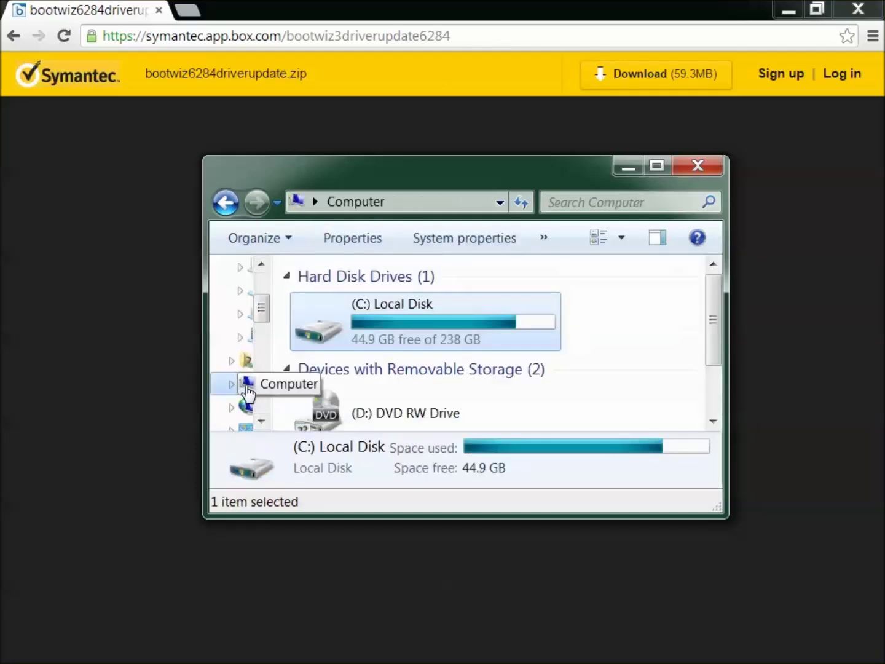
double_click(398, 310)
scroll(378, 368, down, 1)
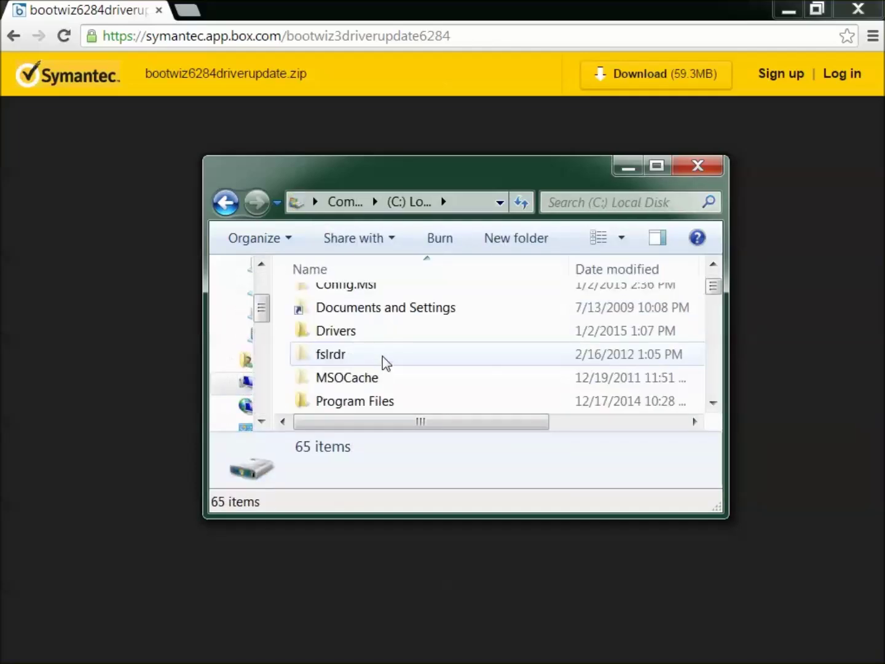
click(387, 403)
click(713, 402)
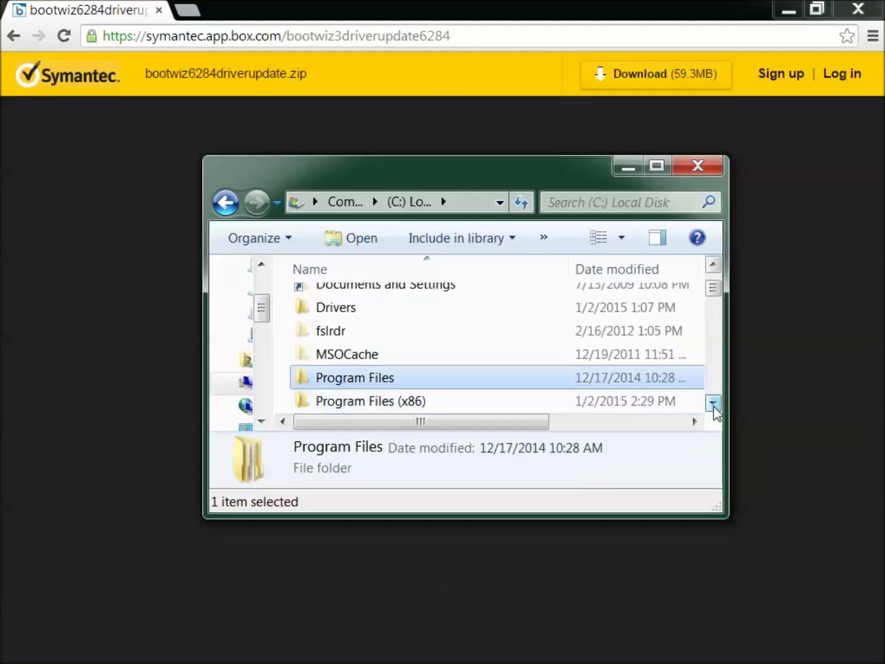
click(420, 402)
double_click(420, 402)
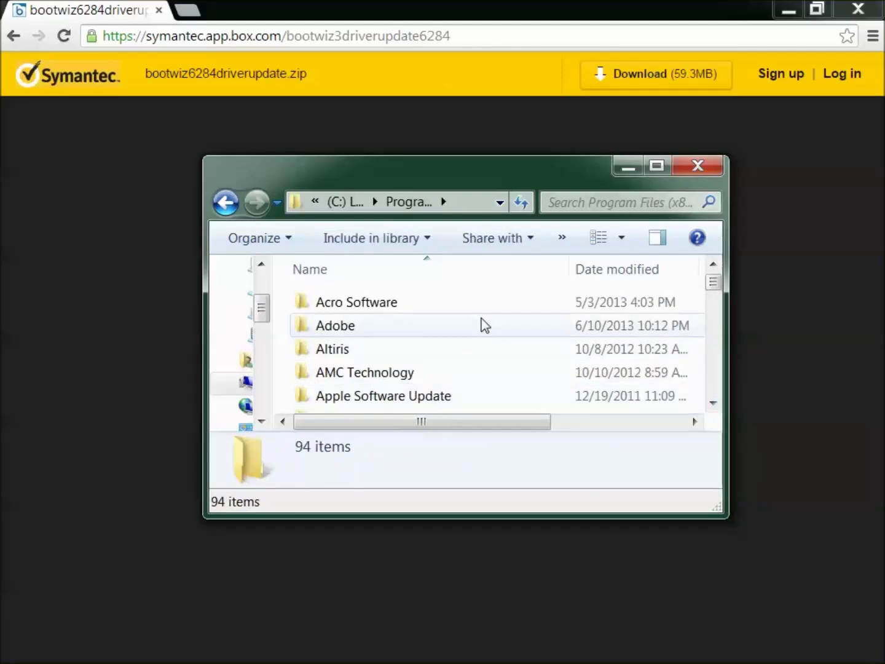
right_click(482, 317)
click(550, 421)
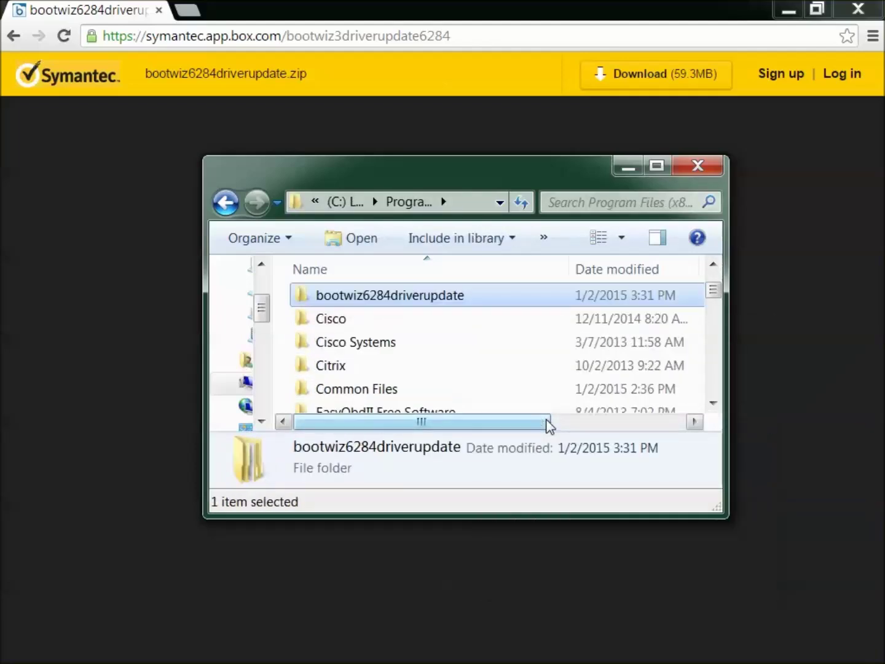
Send BootWiz.exe from the bootwiz subfolder to the desktop as a shortcut.
double_click(360, 300)
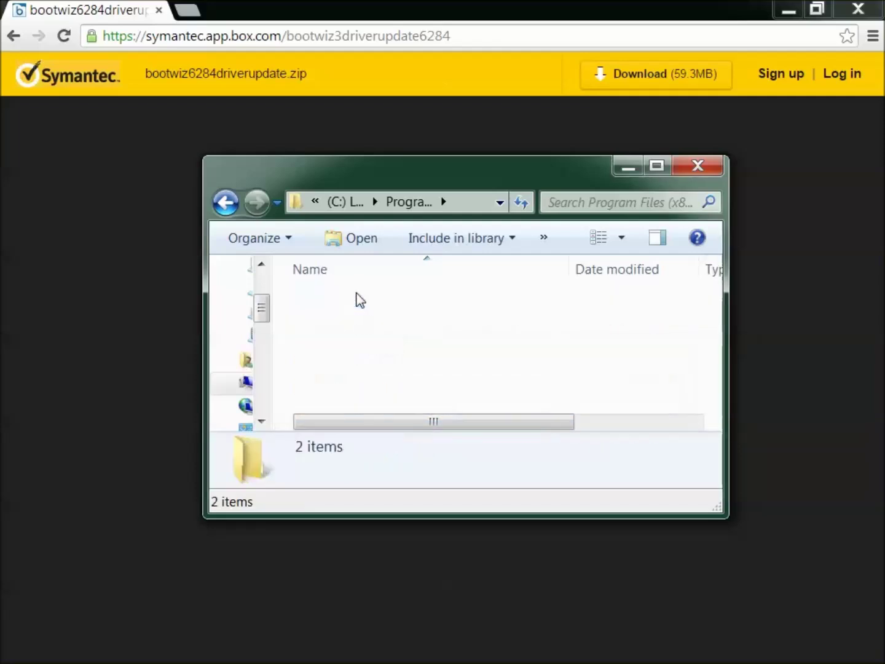
click(339, 308)
double_click(339, 307)
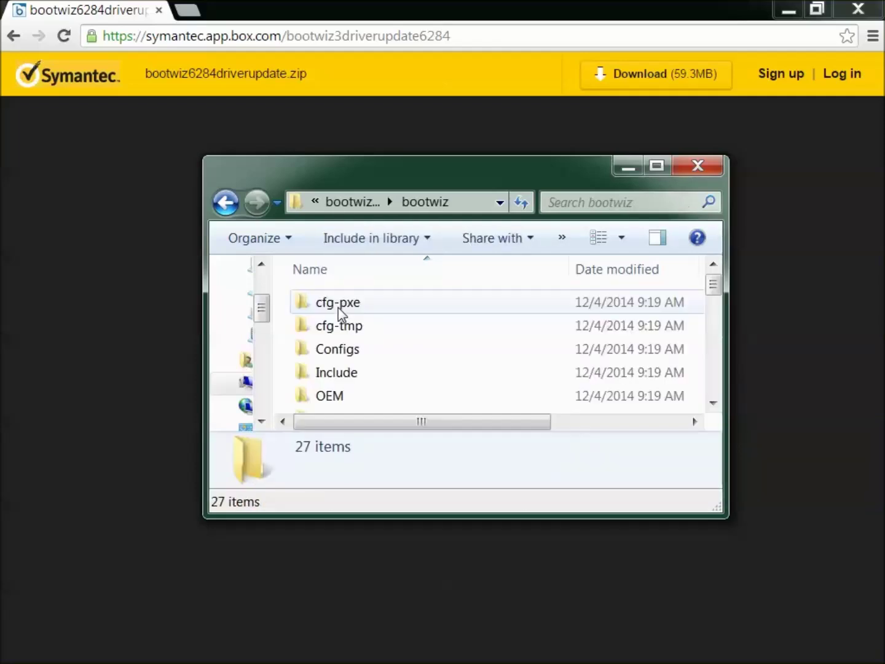
click(657, 166)
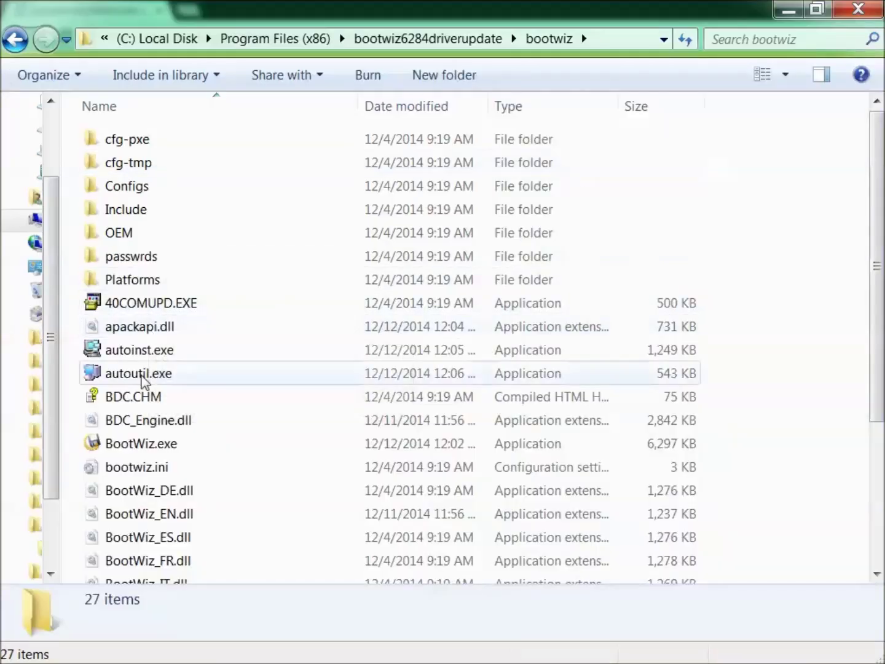
double_click(128, 442)
right_click(127, 443)
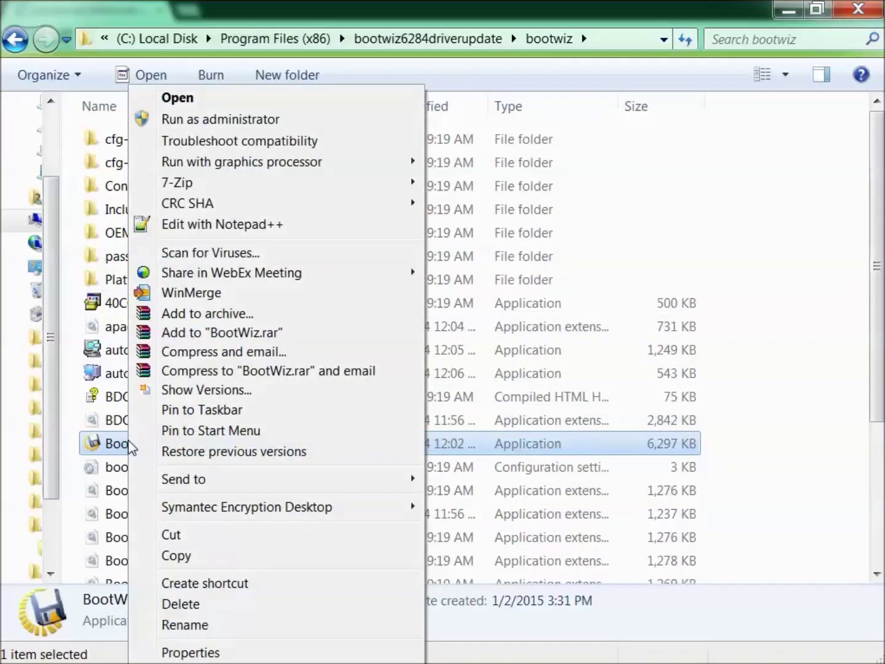
mouse_move(293, 485)
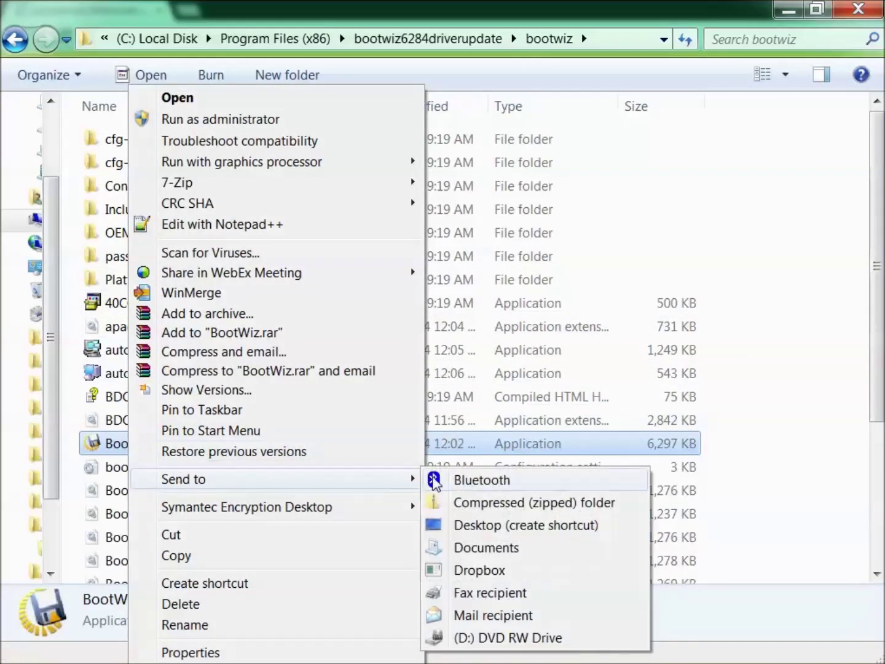
click(540, 526)
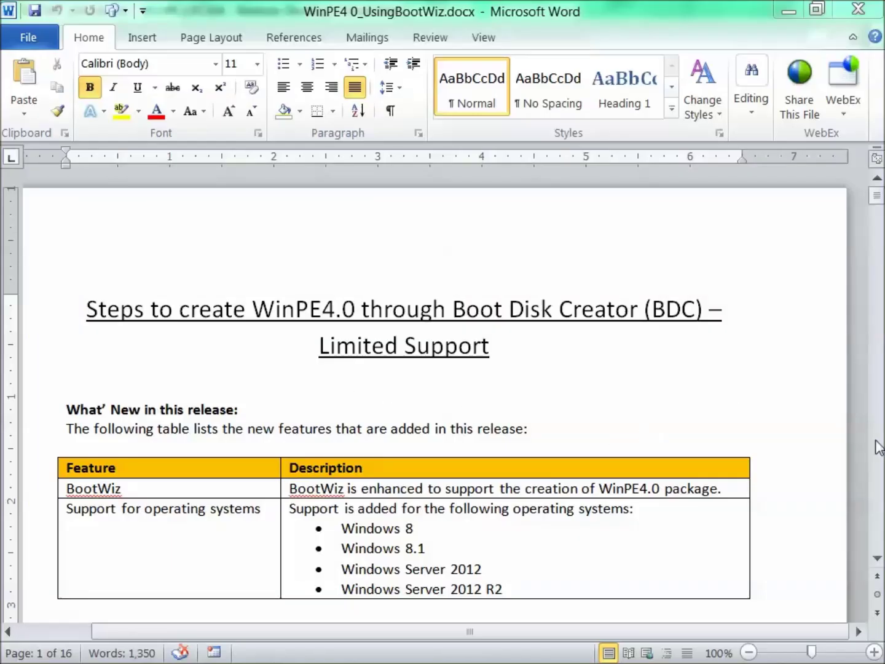
Scroll the guide down to the Description section with the Windows ADK download link.
click(876, 557)
scroll(877, 559, down, 6)
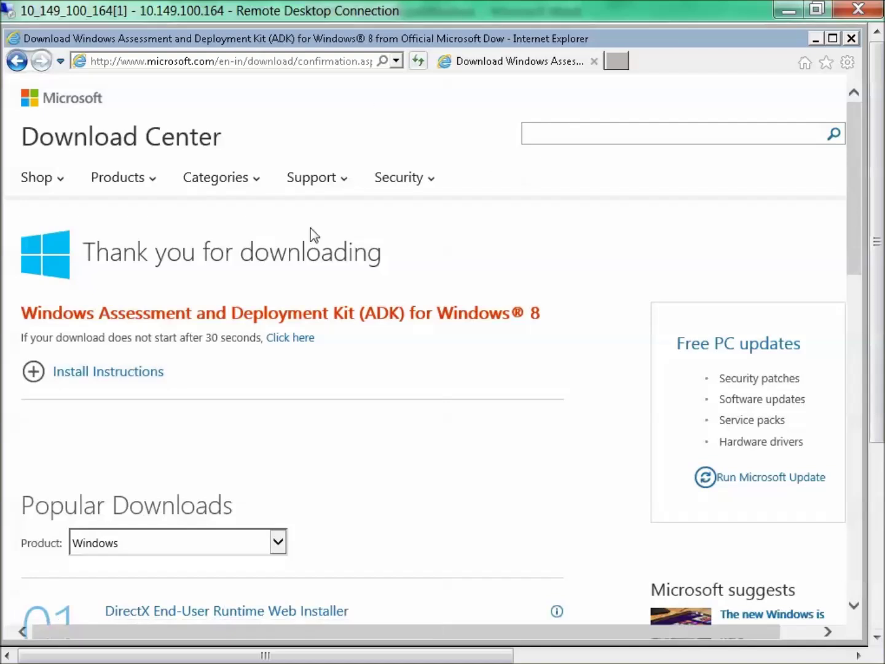
Download adksetup.exe from the 'Click here' link and run it.
click(299, 340)
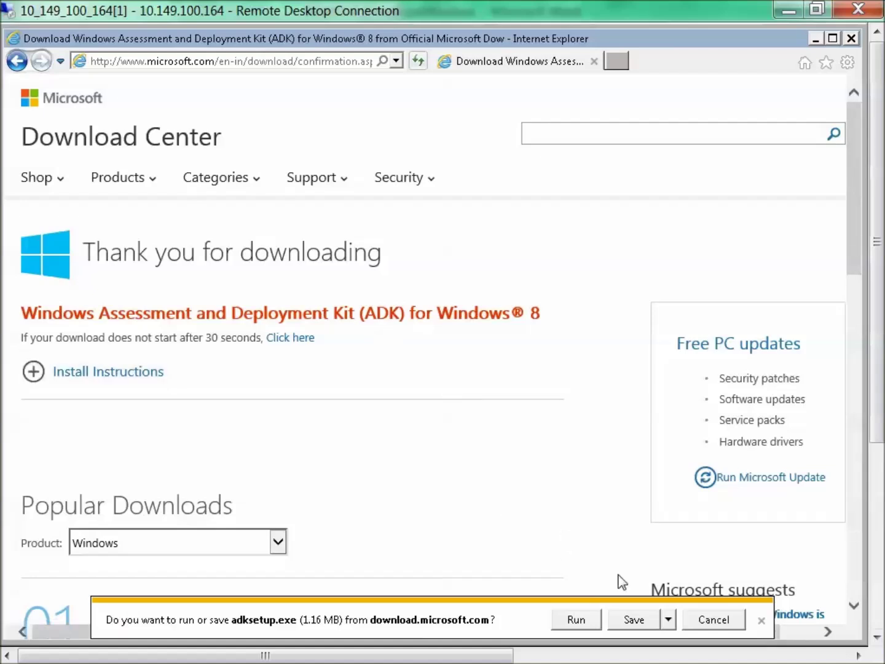
click(578, 622)
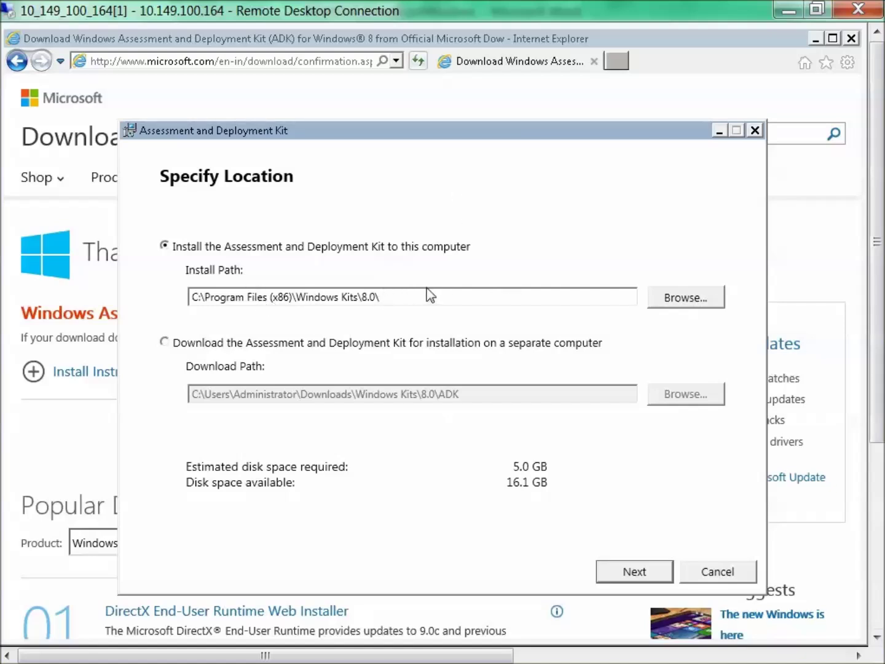
Keep the default Windows Kits 8.0 install path, decline CEIP and accept the licence.
click(638, 573)
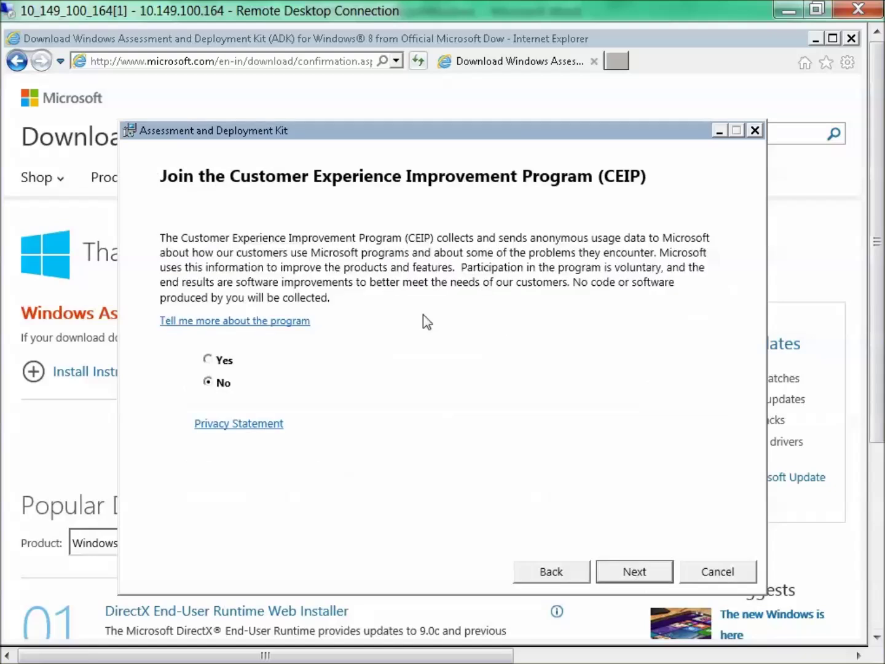
click(639, 573)
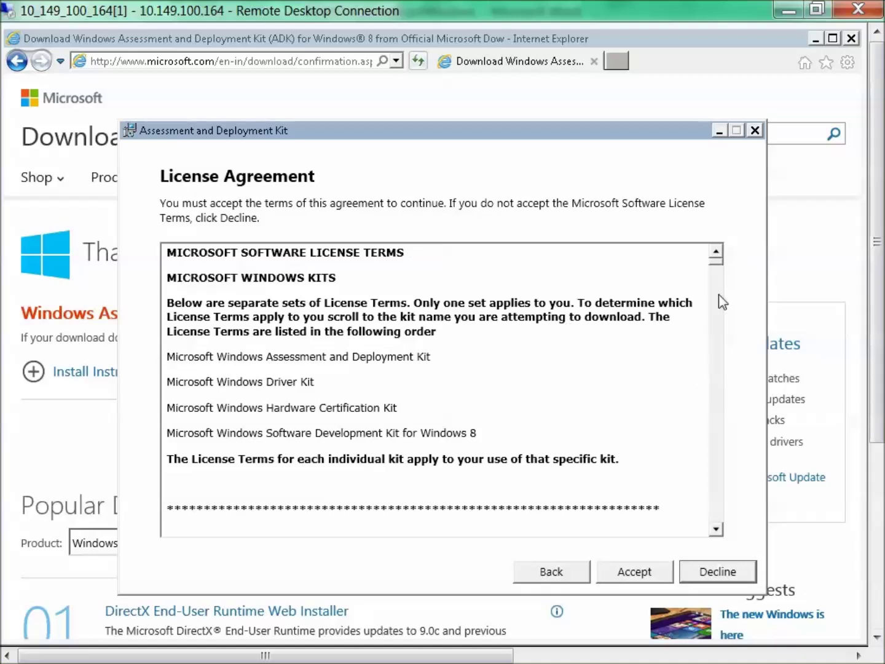
click(647, 573)
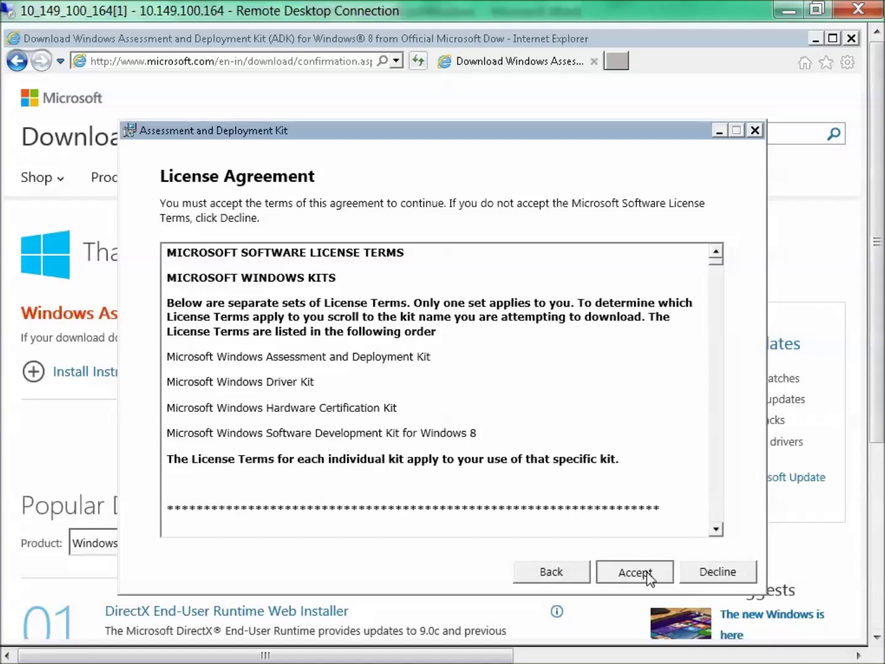
Leave only Deployment Tools and Windows PE selected and start the installation.
click(190, 356)
click(190, 334)
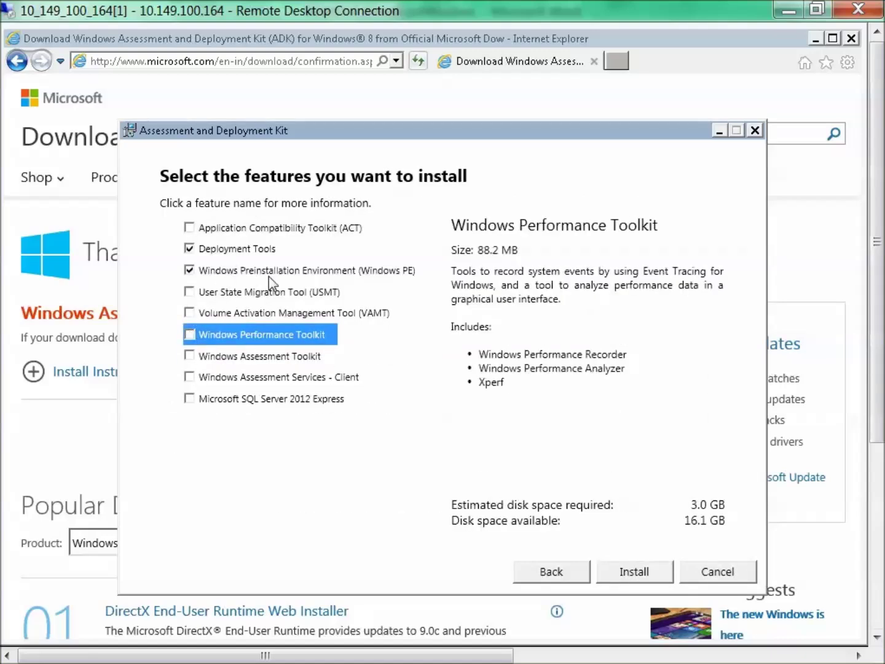
click(307, 273)
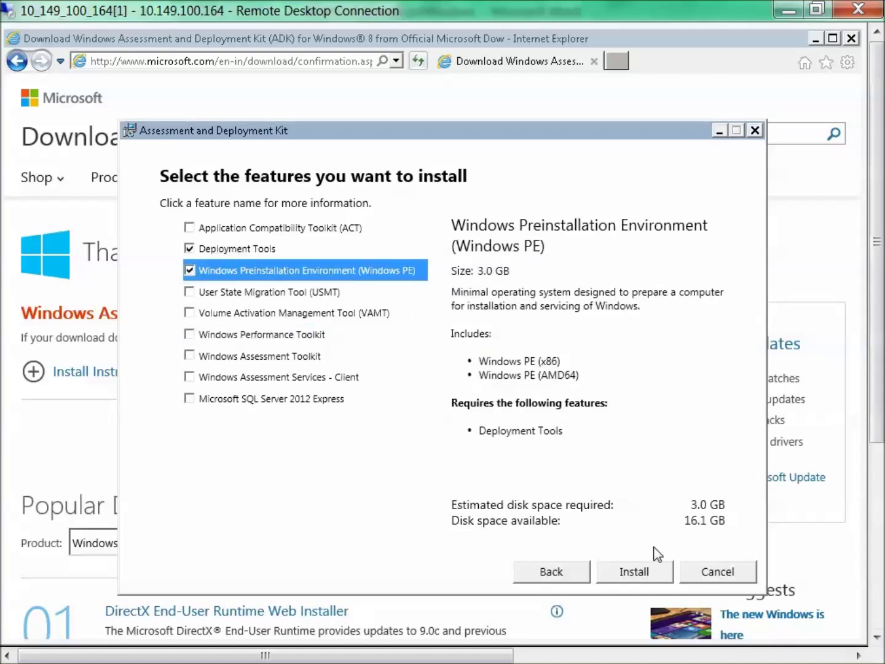
click(646, 566)
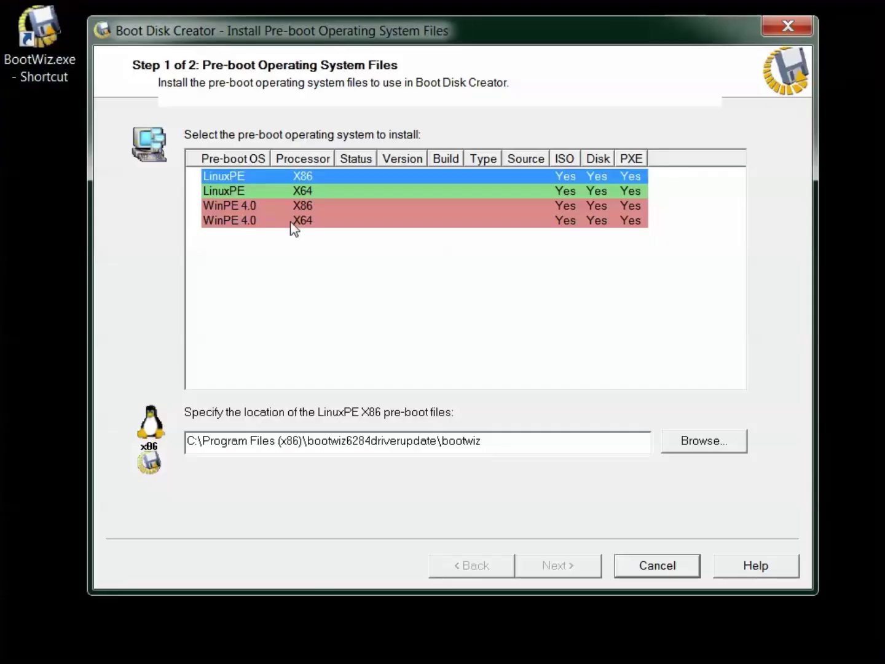
Select WinPE 4.0 X86 with the pre-installed WAIK as the source.
click(299, 205)
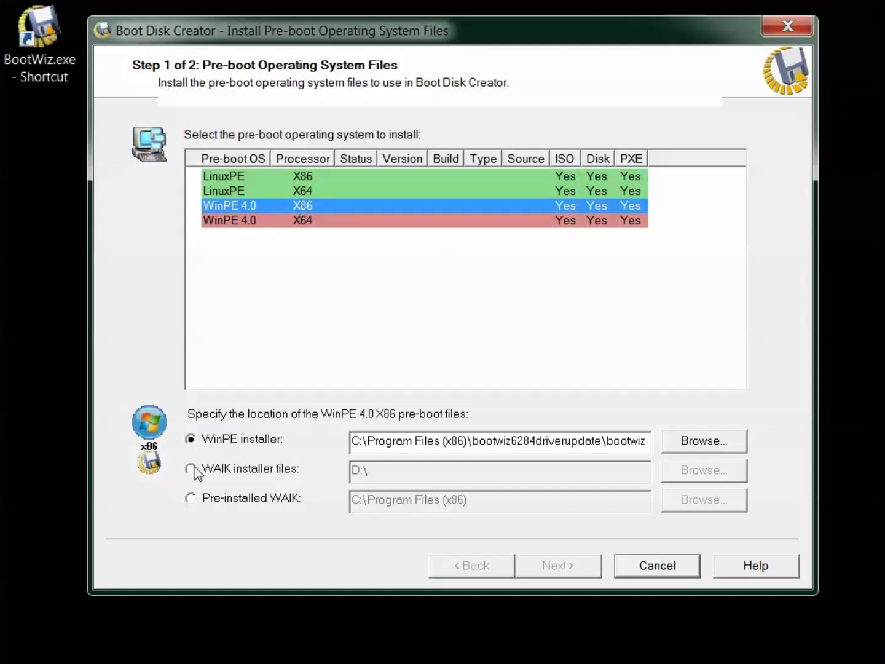
click(204, 501)
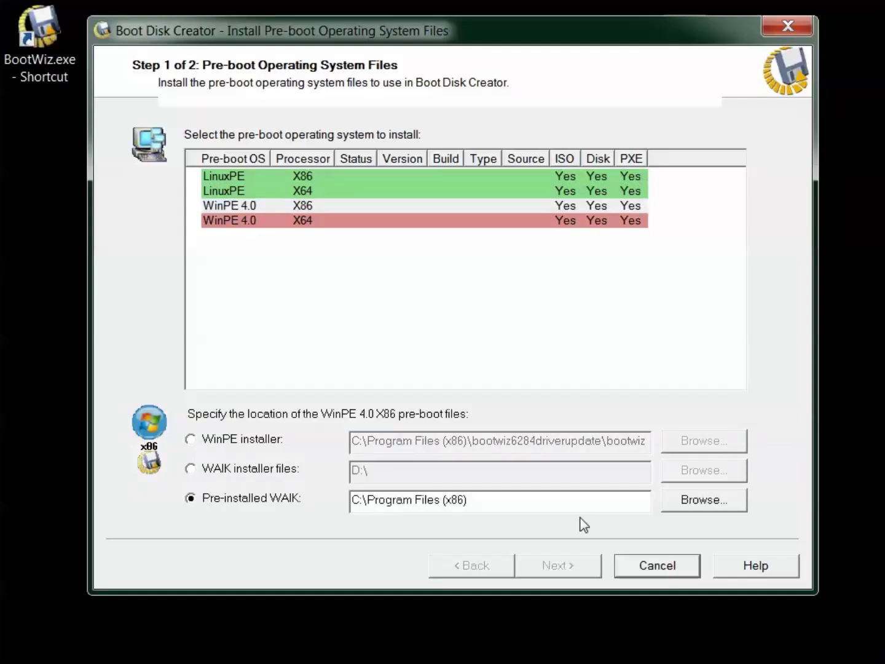
click(710, 505)
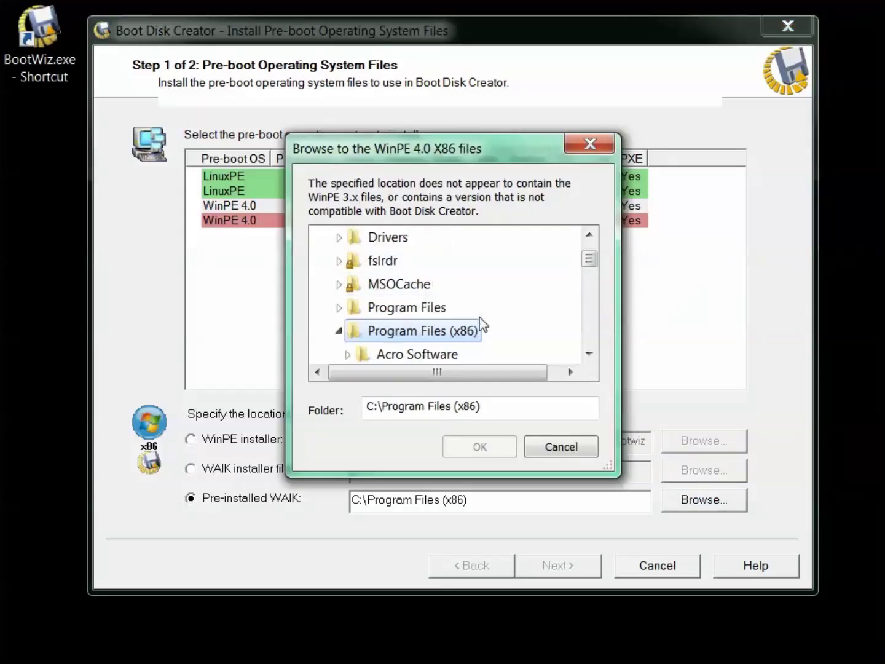
Point the source to Program Files (x86)\Windows Kits\8.0, install the x86 files and finish.
scroll(591, 263, down, 2)
scroll(587, 307, down, 10)
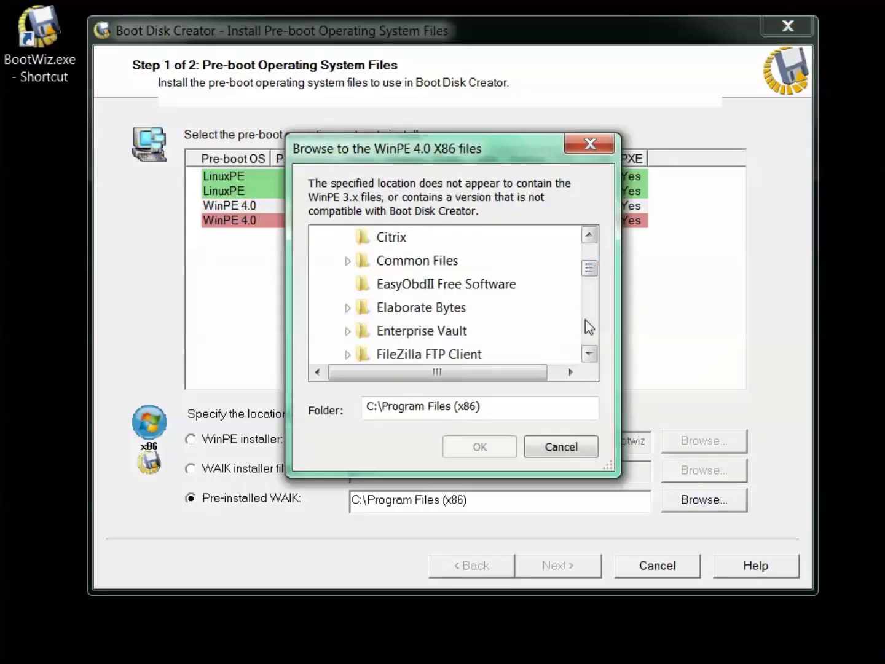
scroll(589, 327, down, 12)
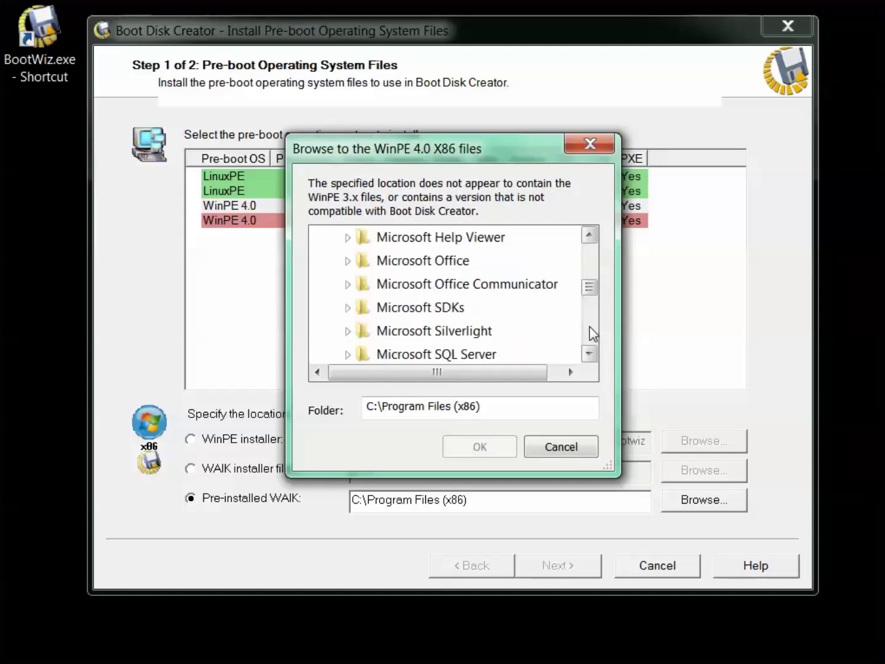
click(591, 356)
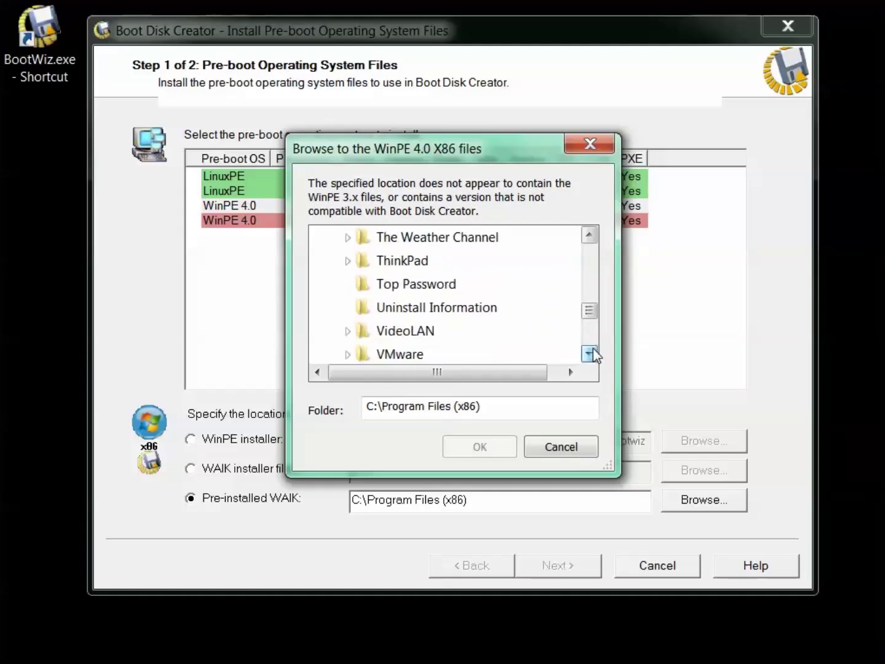
scroll(442, 319, down, 2)
double_click(430, 315)
click(394, 354)
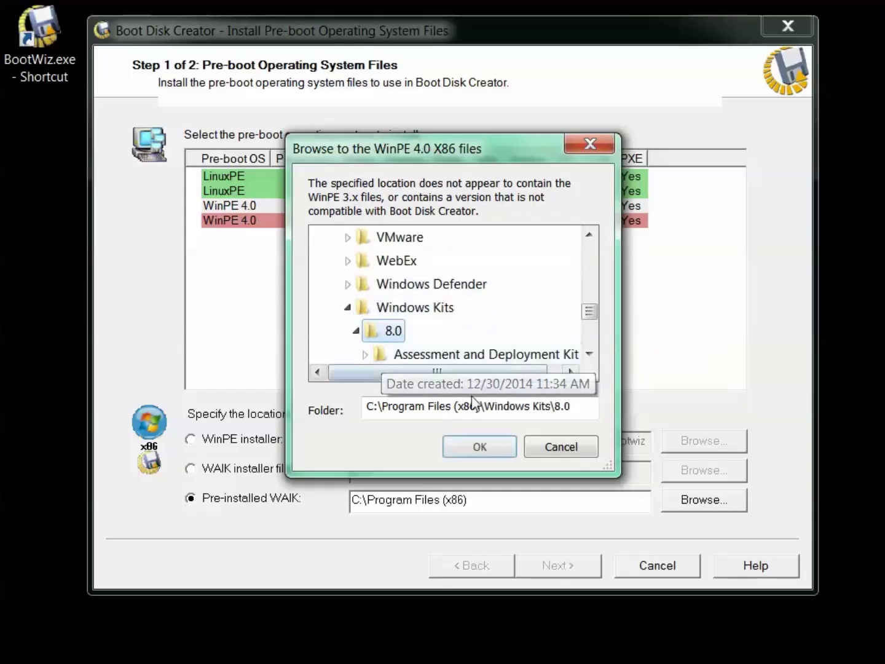
click(480, 447)
click(578, 568)
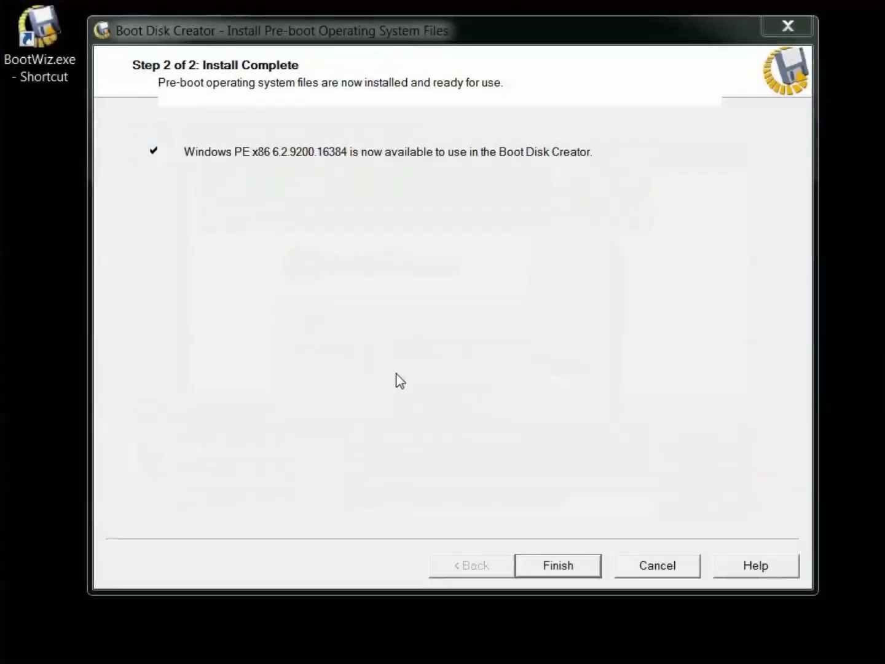
click(558, 568)
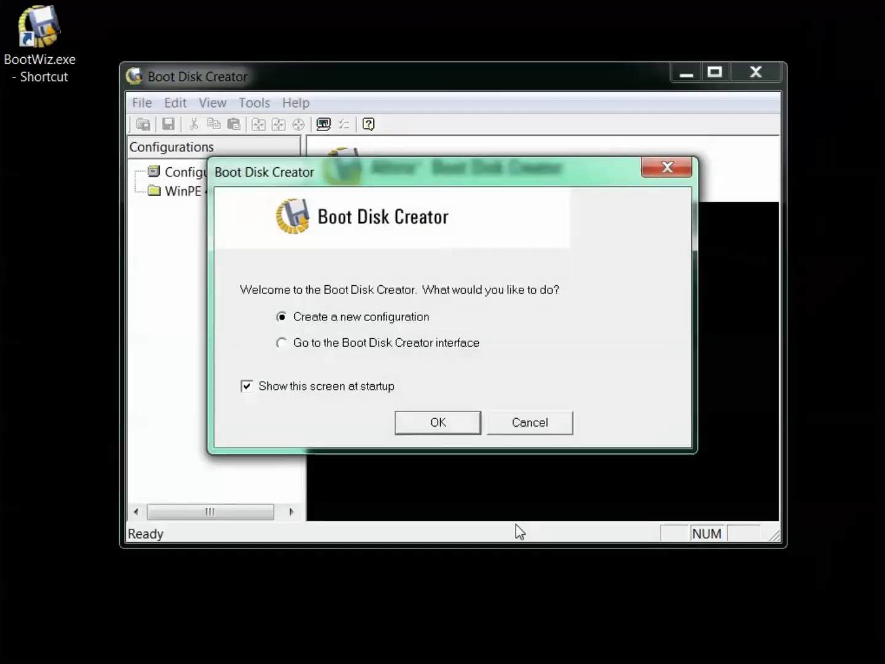
Skip a new configuration, go to the main window and start installing another pre-boot OS.
click(394, 346)
click(416, 420)
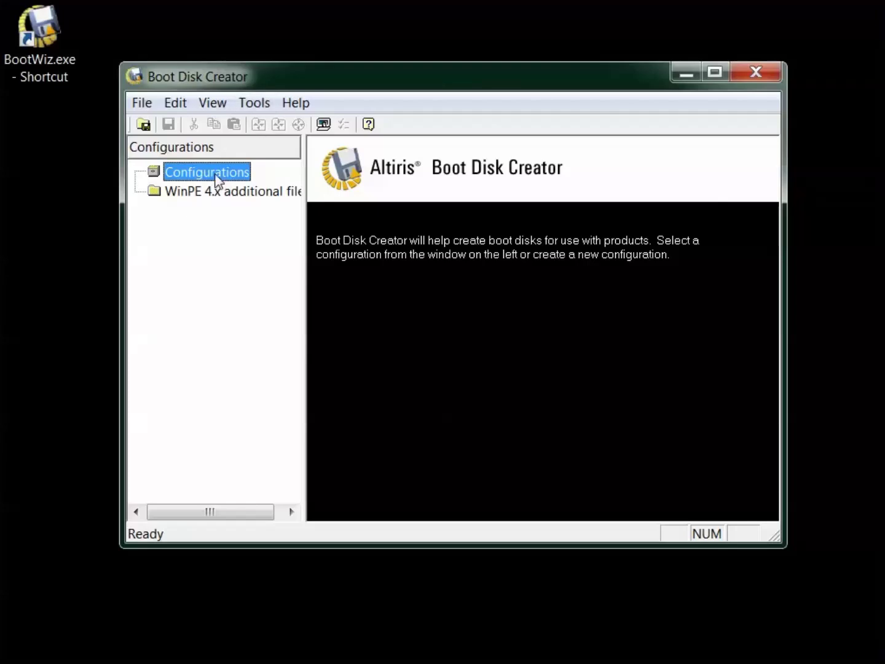
click(254, 103)
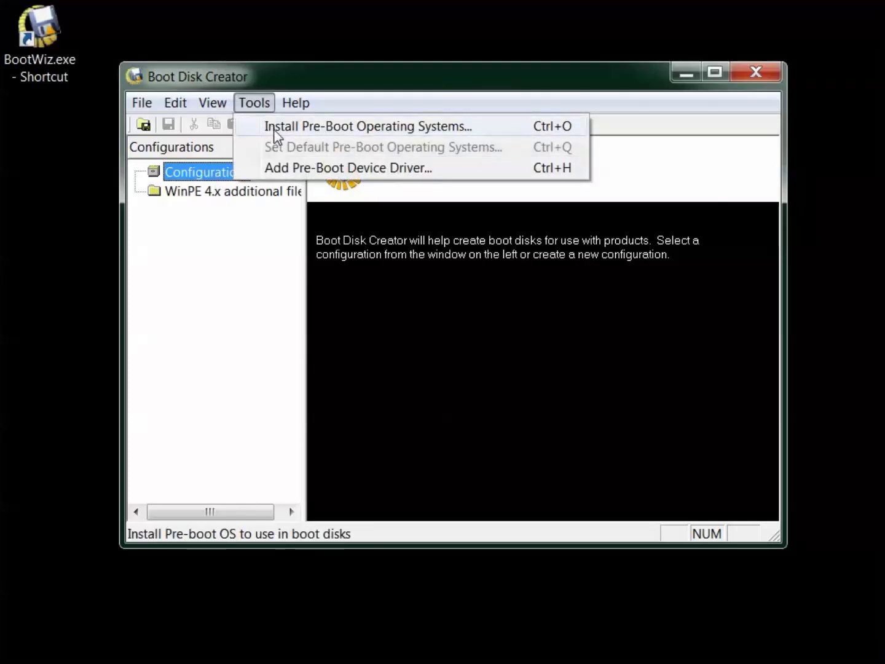
click(274, 129)
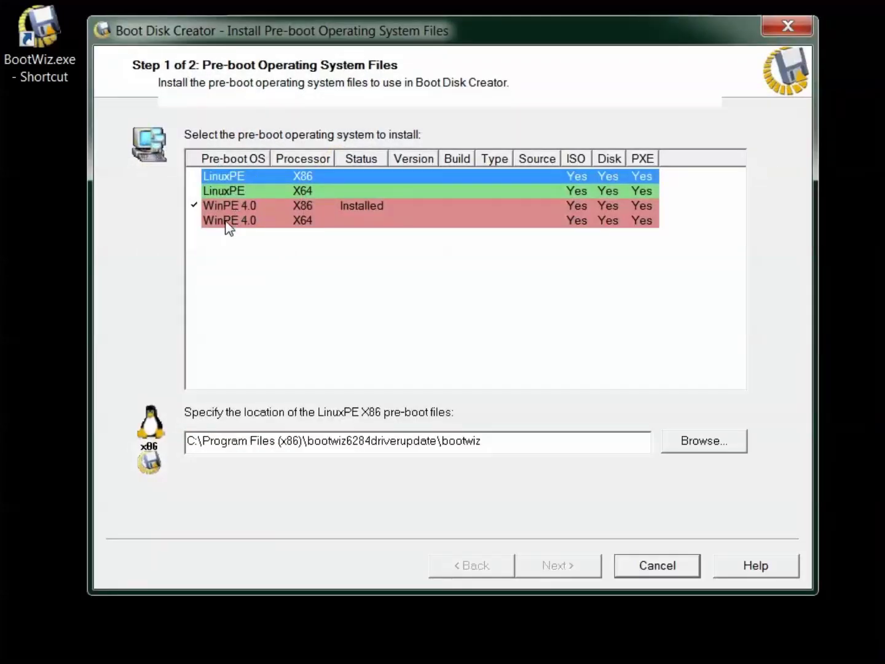
Install WinPE 4.0 X64 from the pre-installed Windows Kits\8.0 folder.
click(228, 222)
click(263, 503)
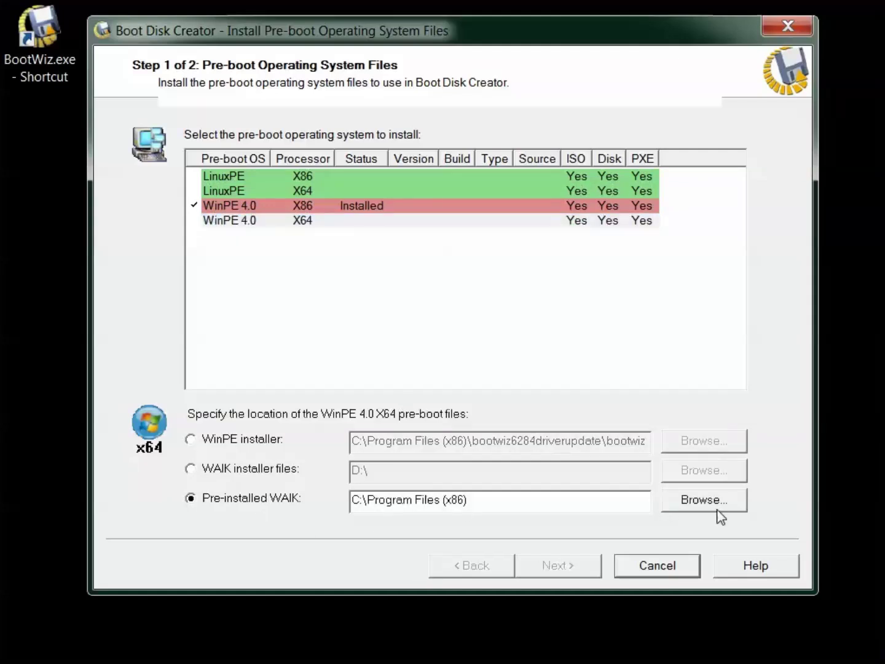
click(707, 501)
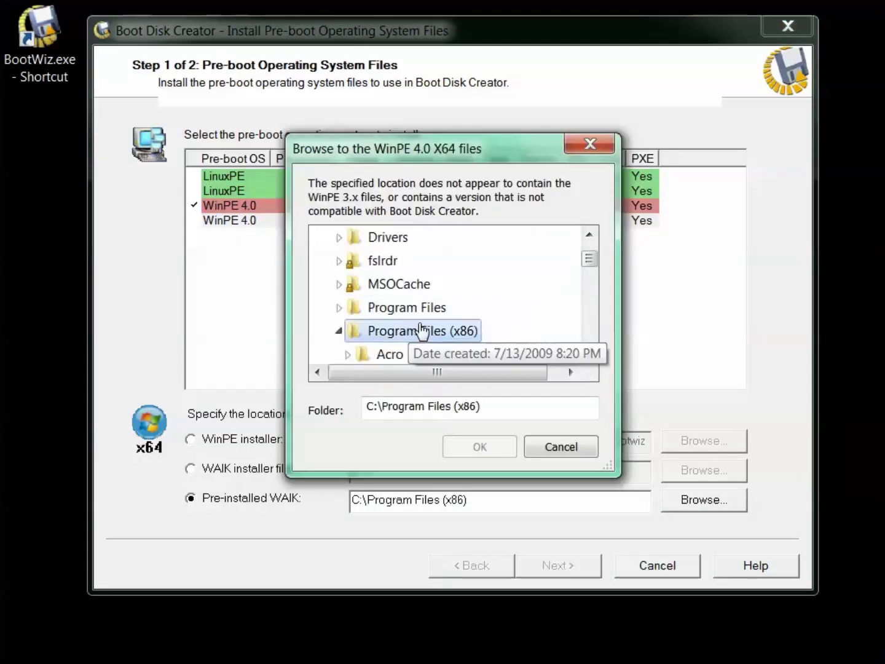
scroll(421, 331, down, 10)
click(457, 238)
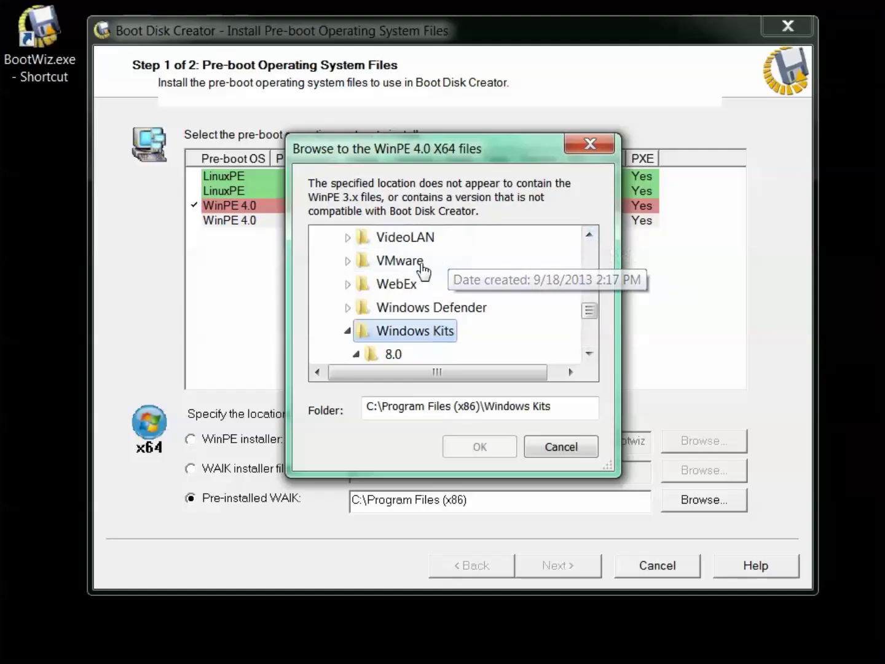
click(377, 352)
click(482, 447)
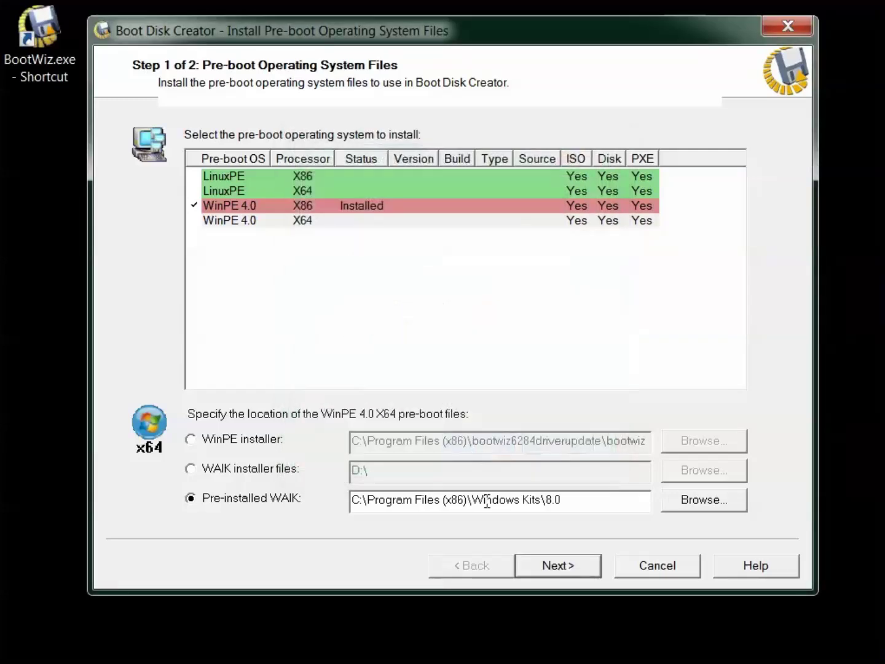
click(568, 570)
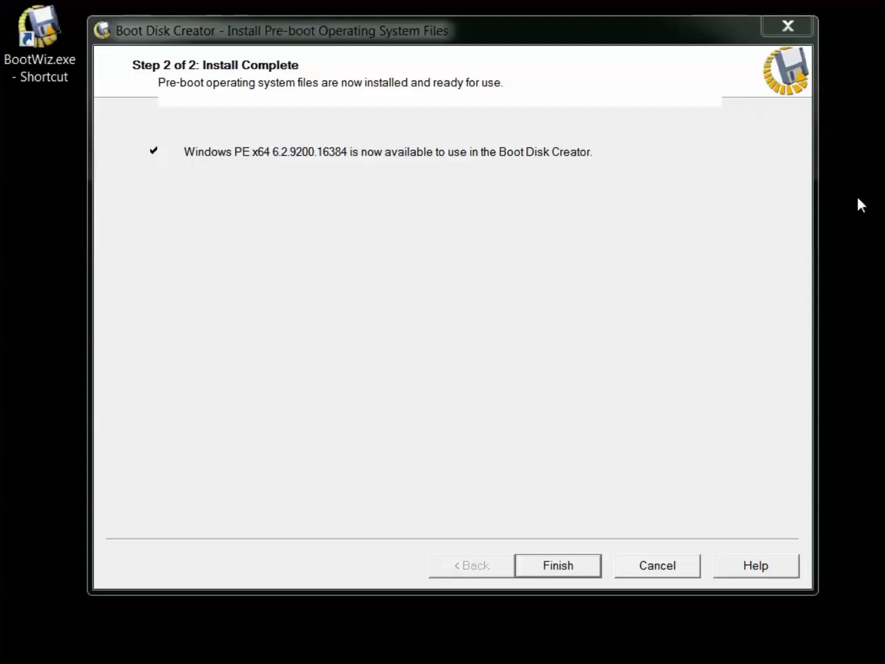
click(578, 566)
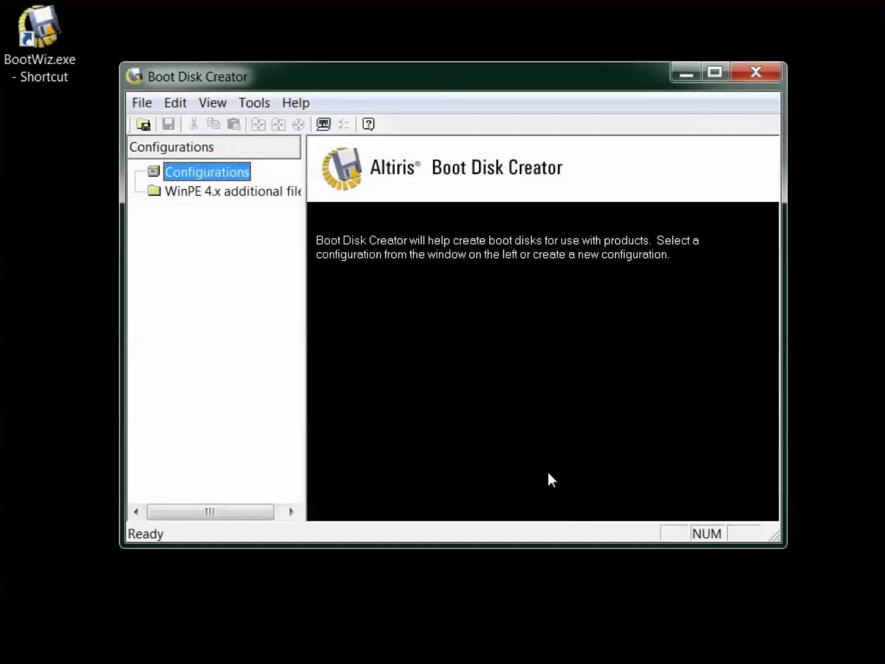
Create configuration 'My Boot Disk', described 'Basic Ghost boot disk', with the GSS OEM extension.
right_click(161, 178)
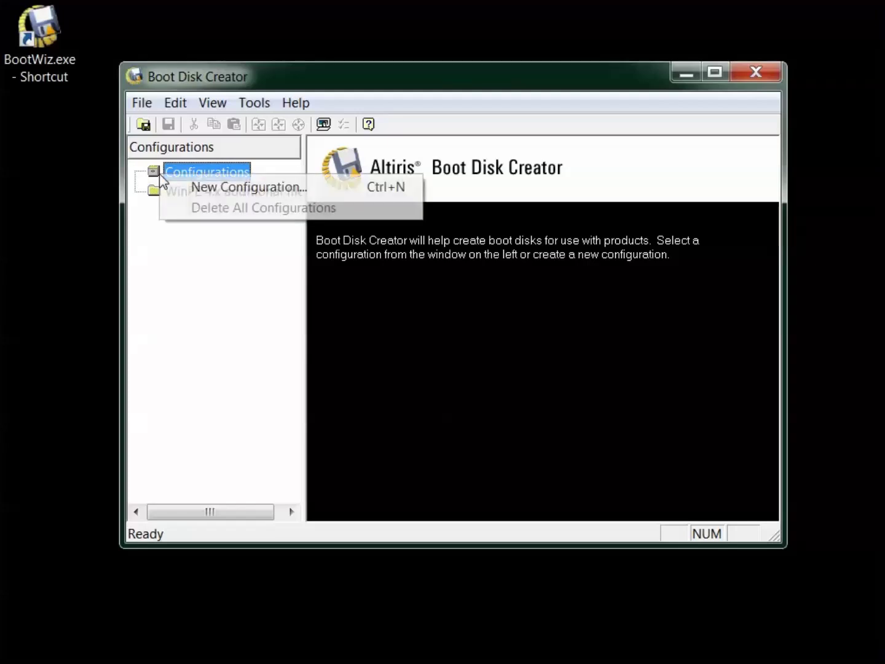
click(198, 187)
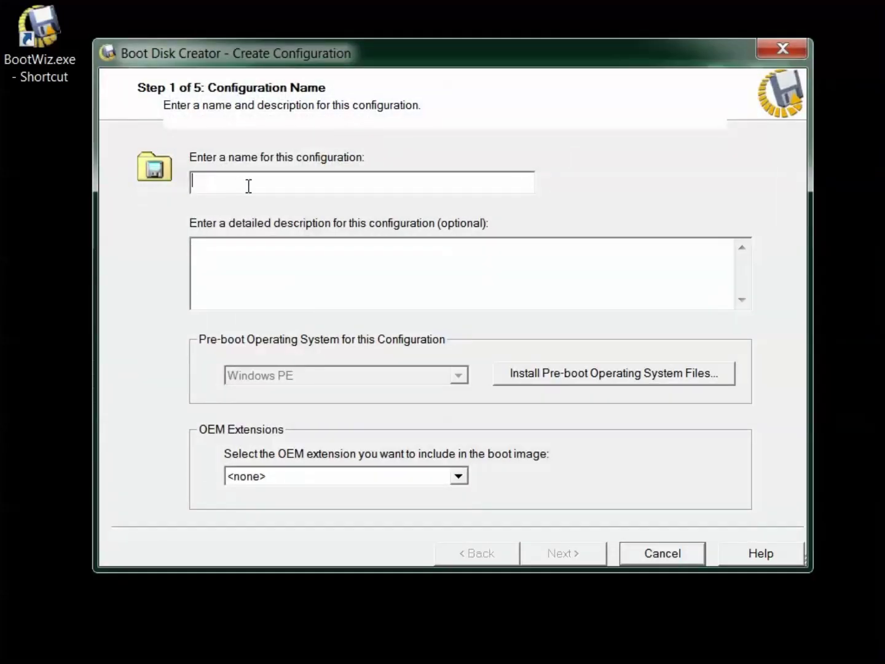
text(My Boot Disk)
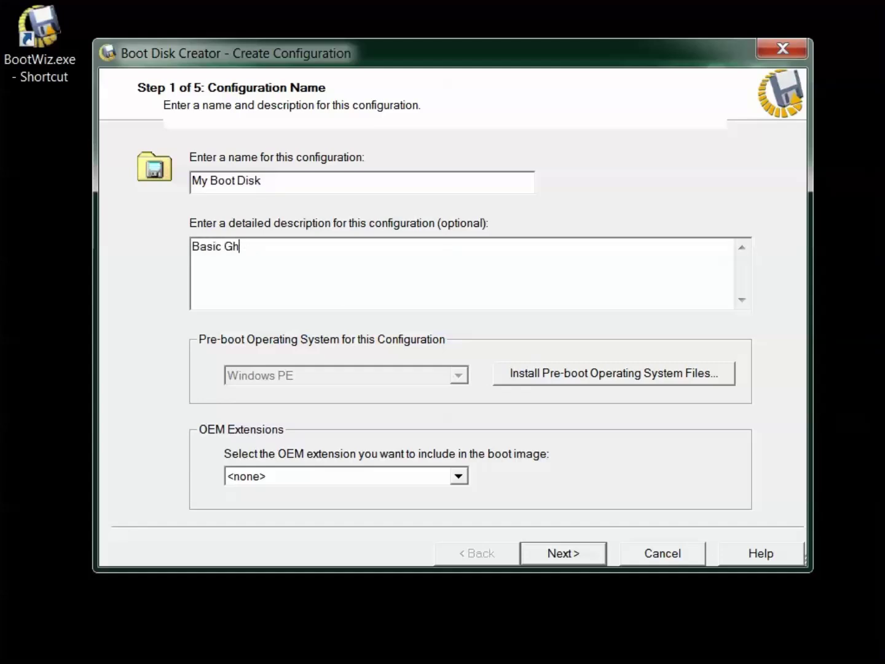
key(Tab)
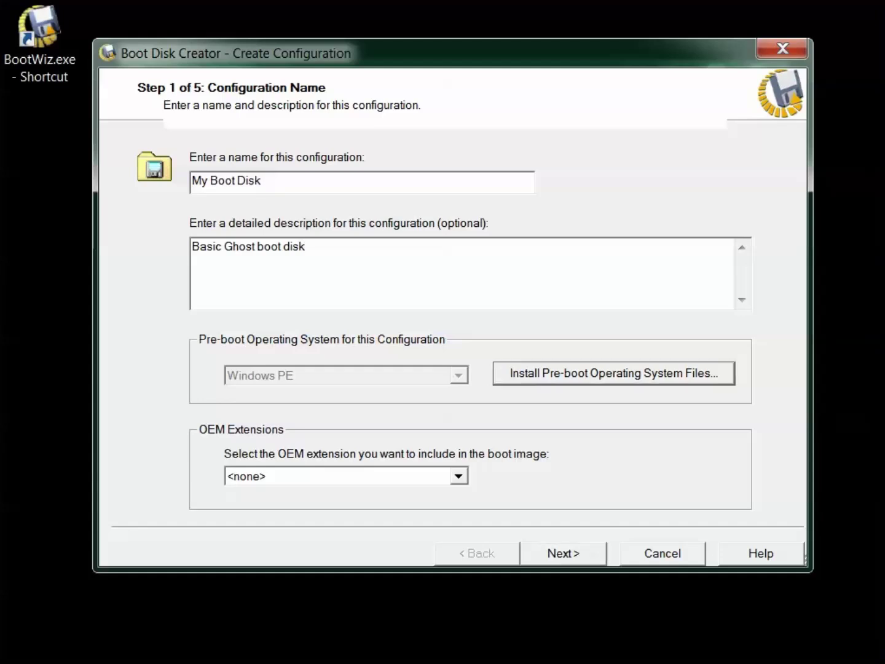
click(456, 476)
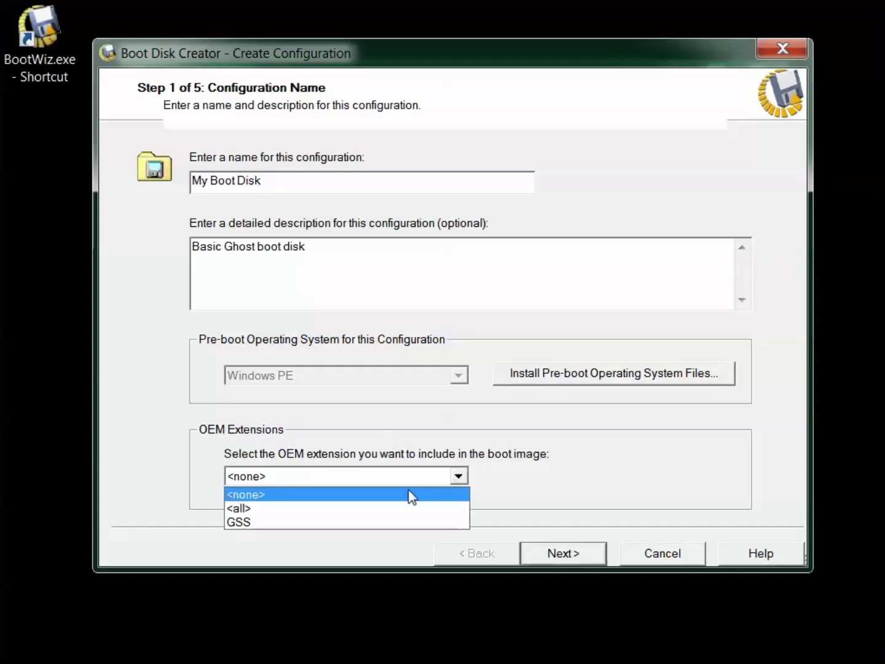
click(289, 523)
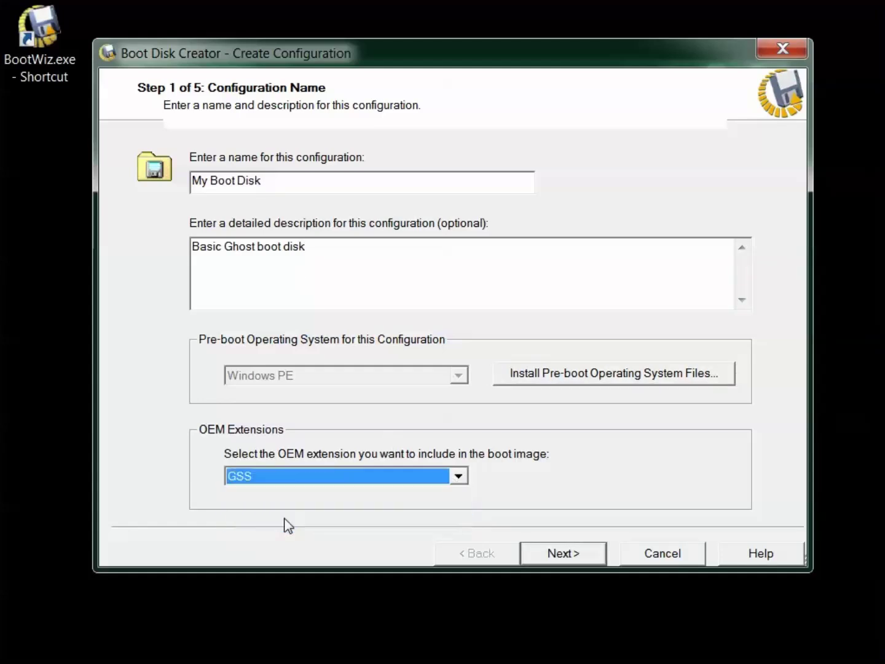
click(560, 556)
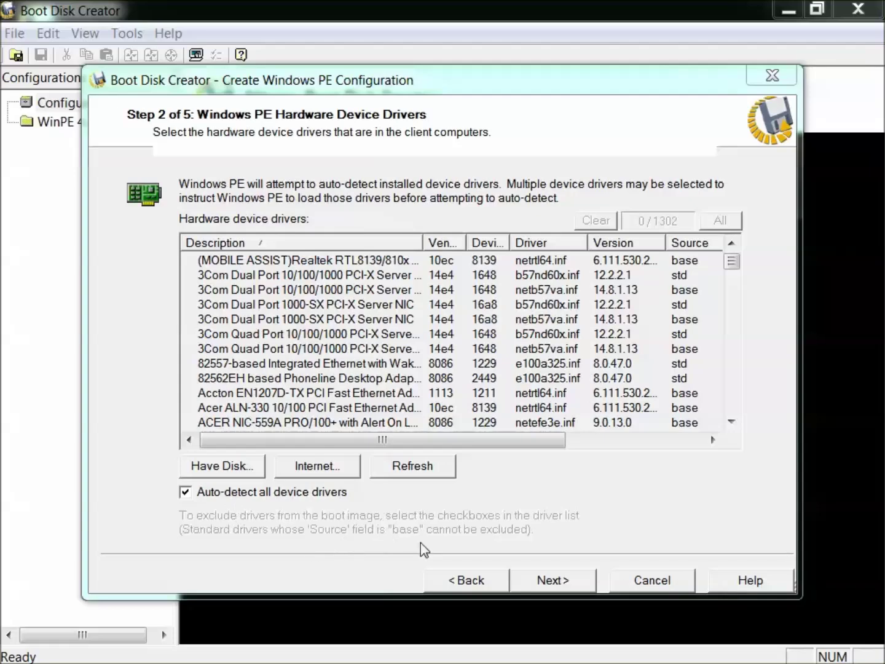
Accept auto-detected drivers, DHCP and default optional components, then finish saving the configuration.
click(569, 580)
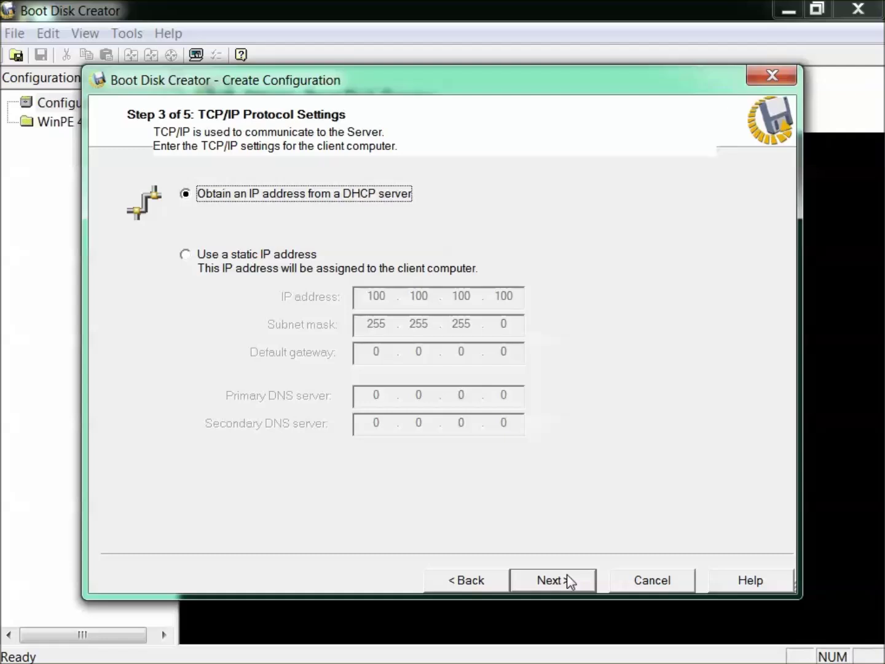
click(567, 580)
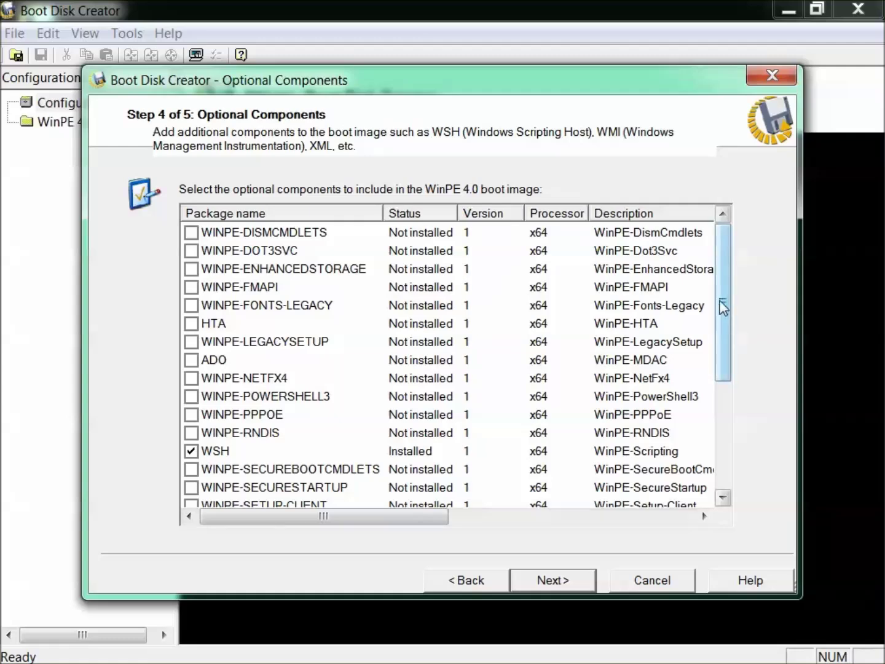
mouse_move(723, 298)
mouse_down()
mouse_move(746, 423)
mouse_move(727, 305)
mouse_up()
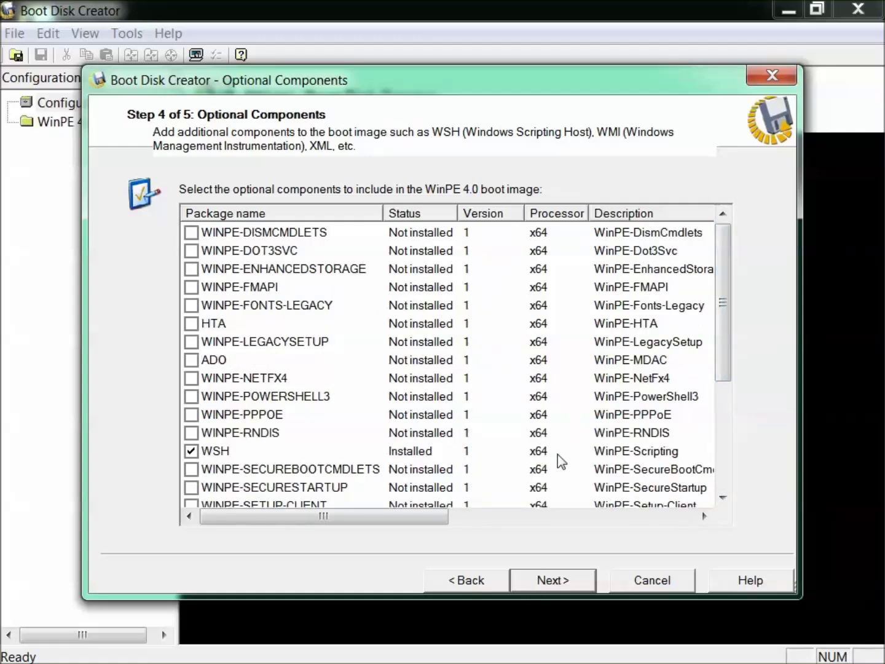
click(556, 581)
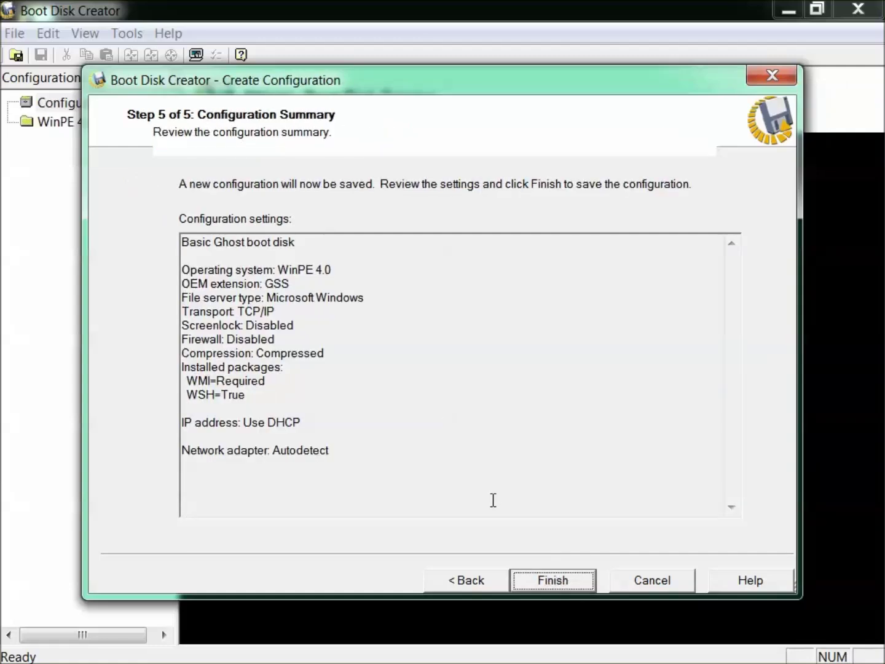
click(563, 581)
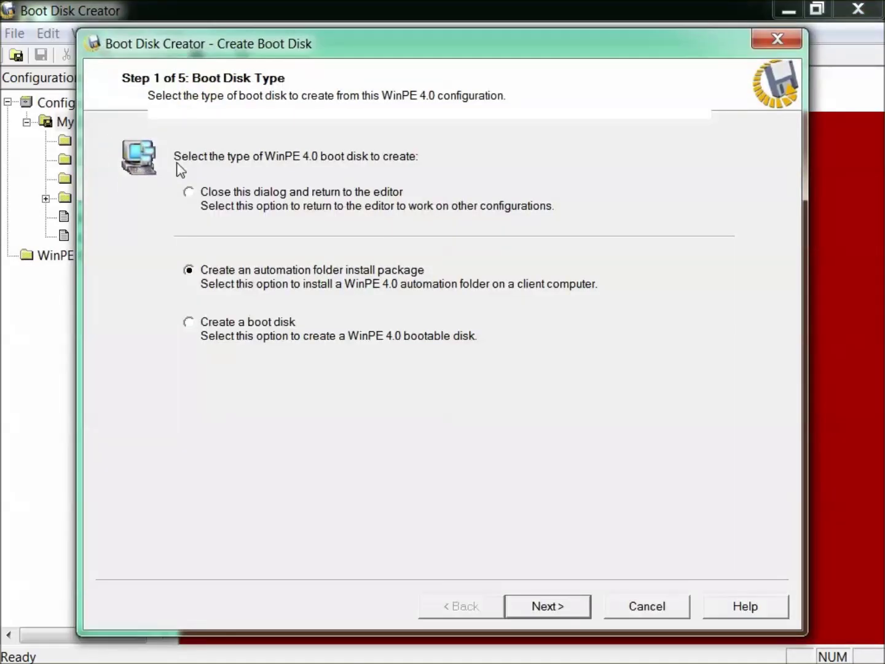
Choose Create a boot disk instead of an automation folder package, then continue.
drag(218, 40, 351, 37)
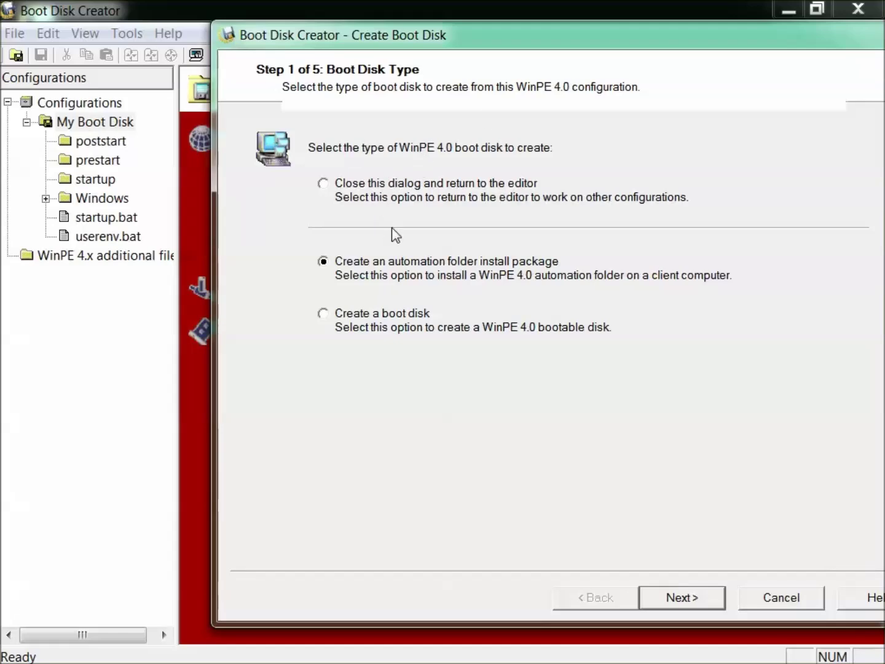
drag(524, 31, 411, 38)
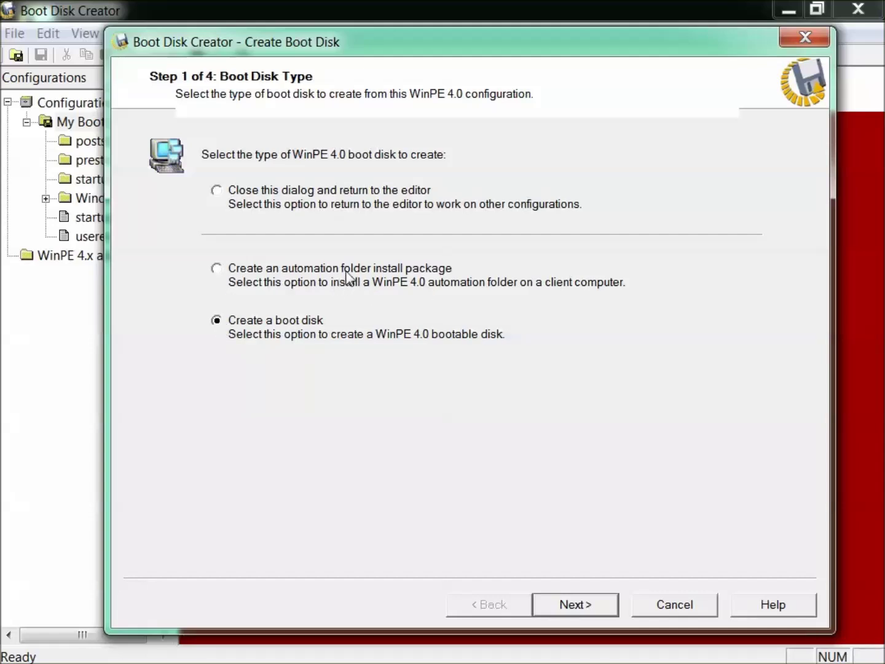
click(589, 621)
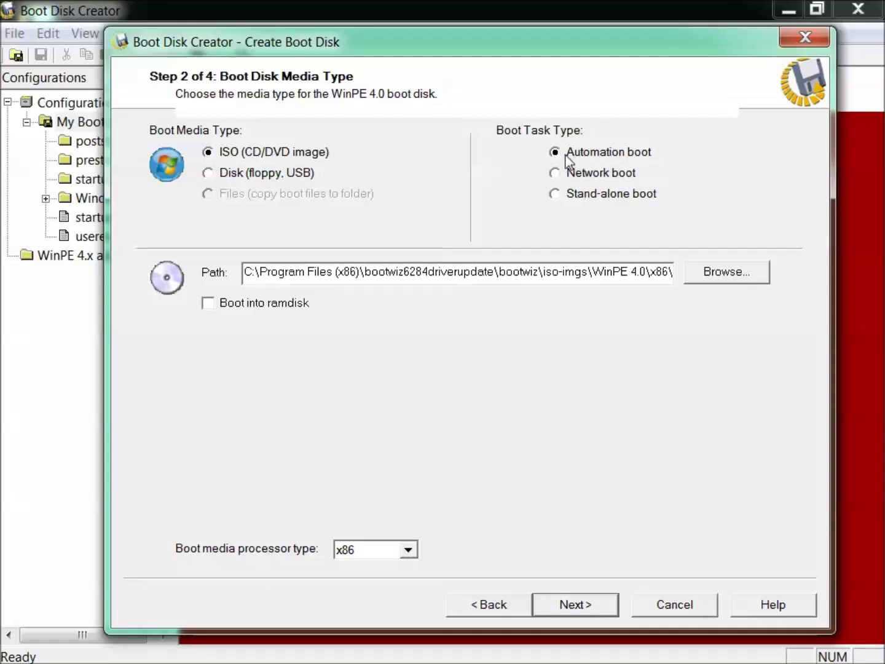
Make the boot disk stand-alone and target the 3934 MB removable USB disk.
click(555, 196)
click(219, 175)
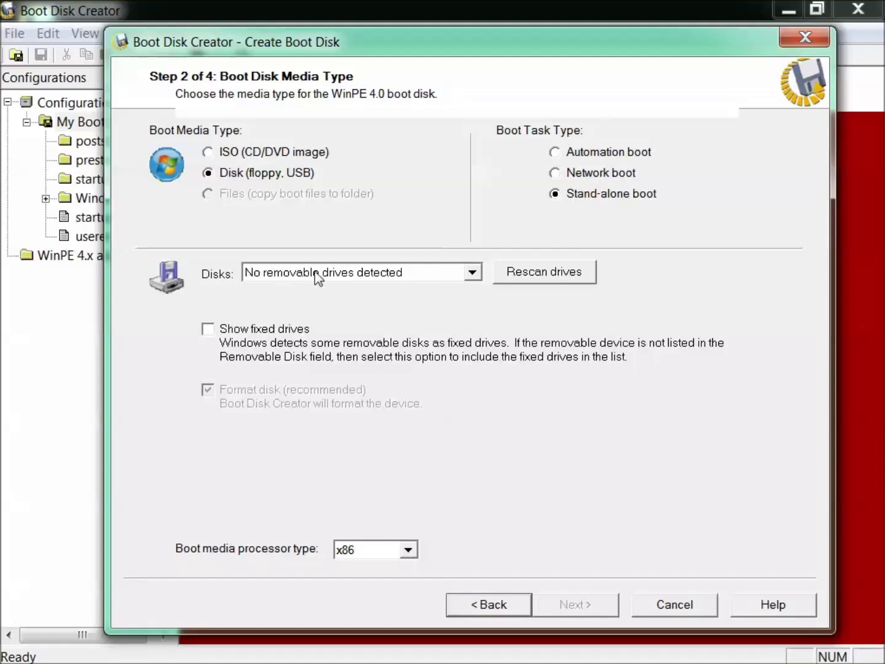
click(230, 330)
click(213, 327)
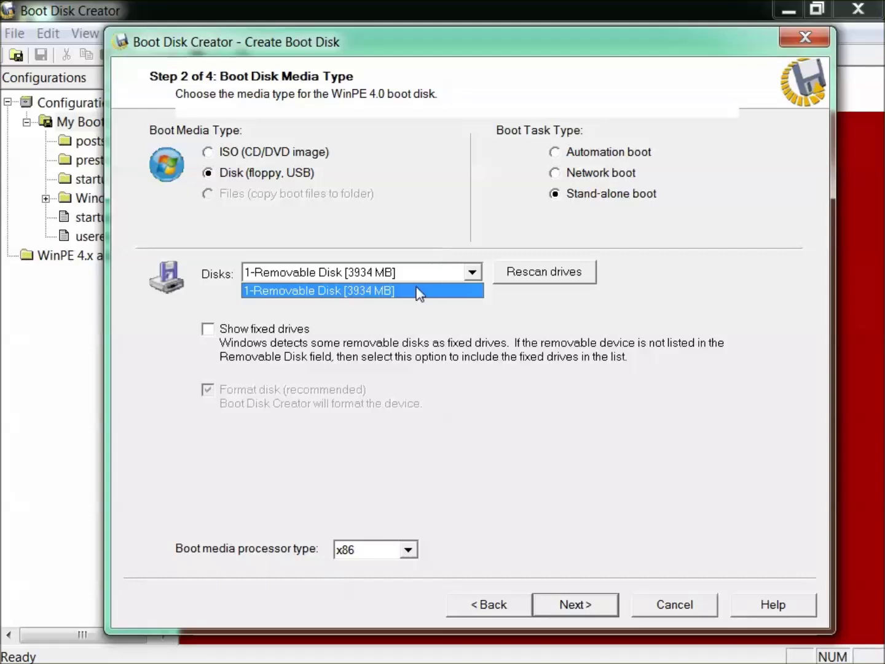
click(394, 291)
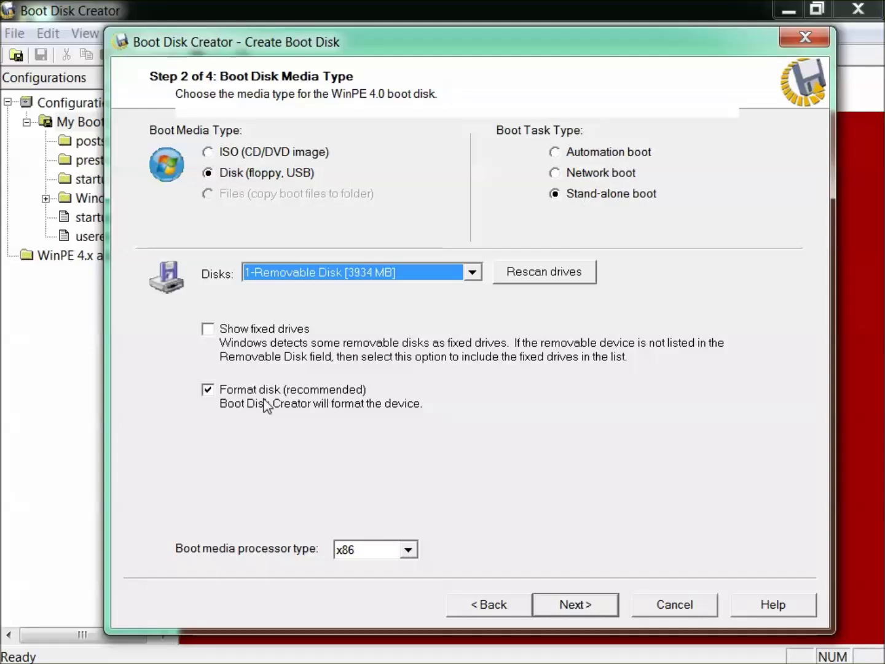
Set the processor type to x64 and start building the boot disk.
click(408, 549)
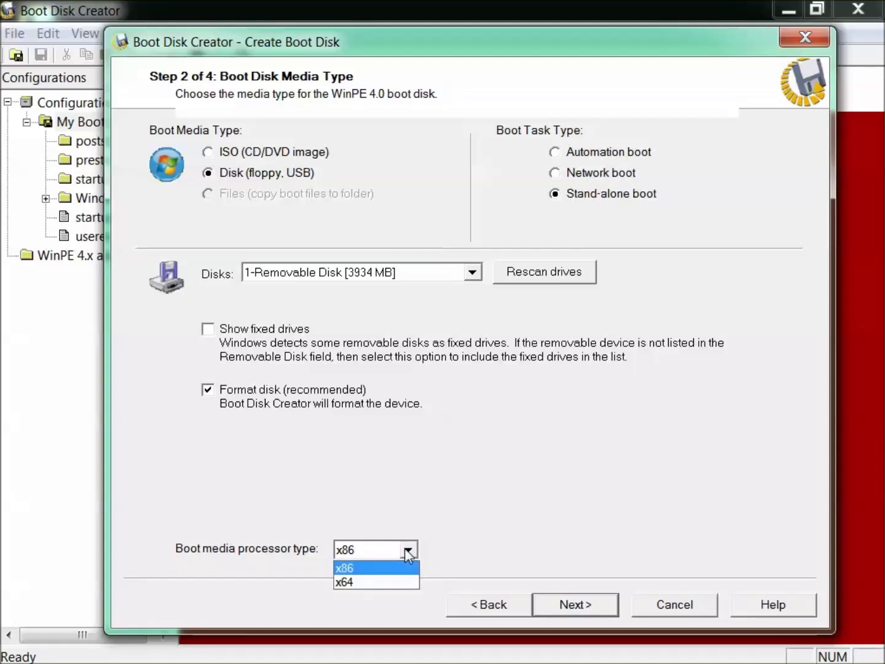
click(379, 582)
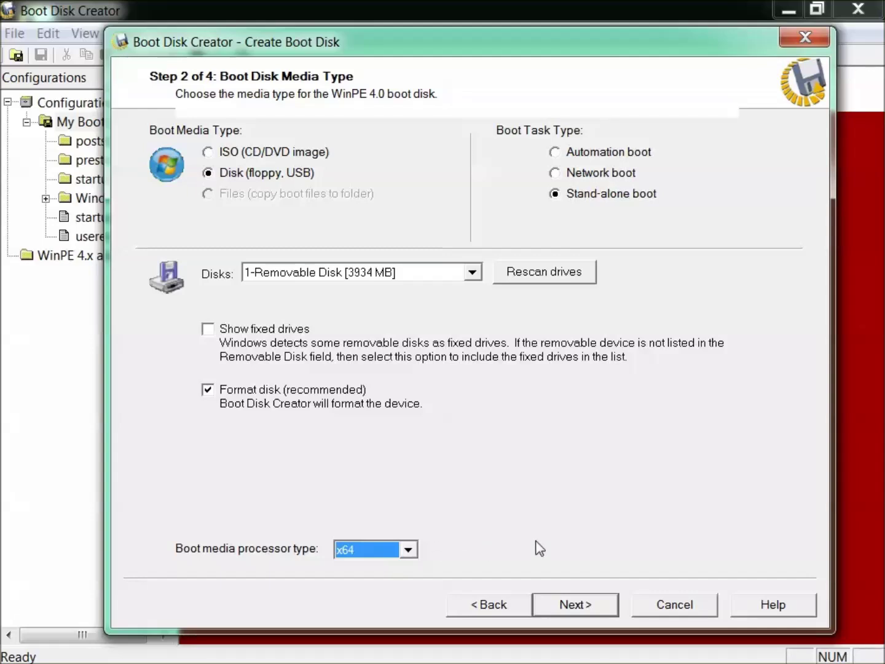
click(572, 607)
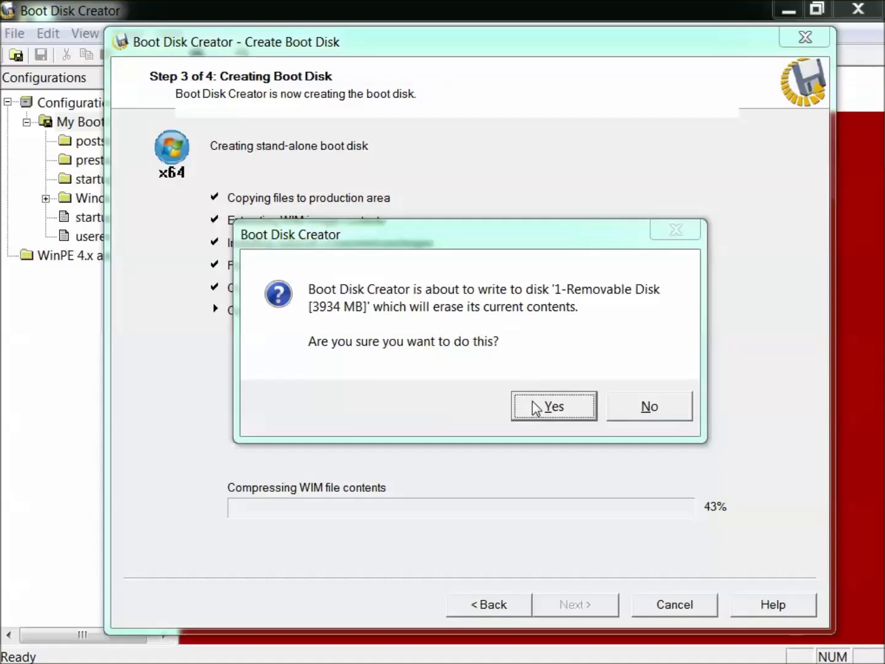
Confirm erasing the 3934 MB removable disk so the x64 boot files are written.
click(549, 411)
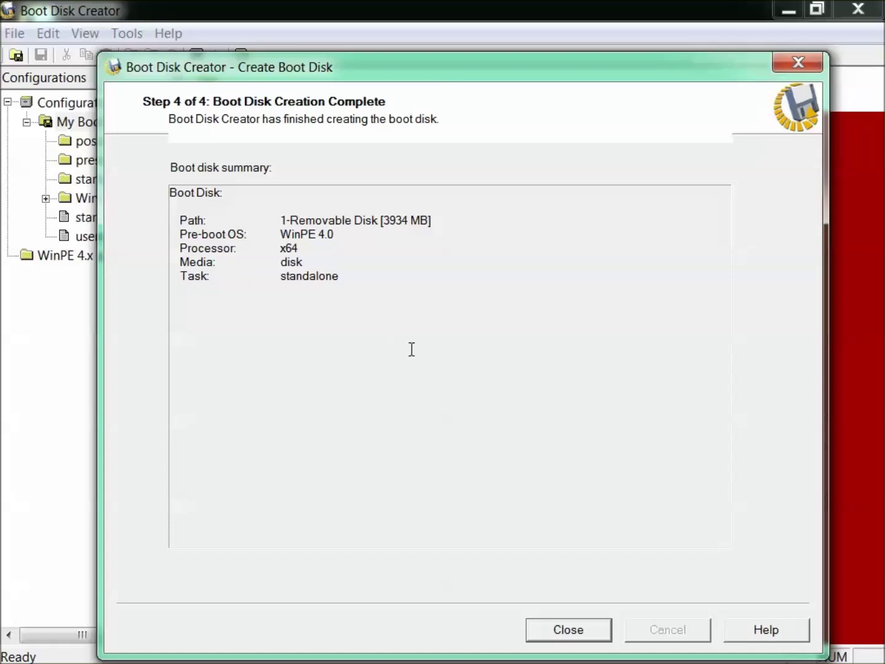
Close the Boot Disk Creation Complete summary.
click(583, 634)
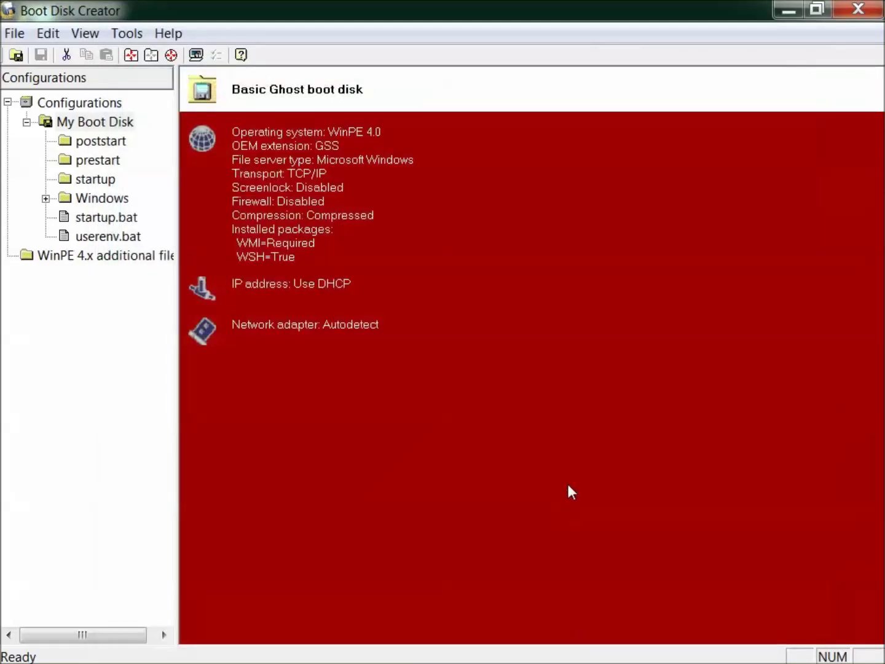